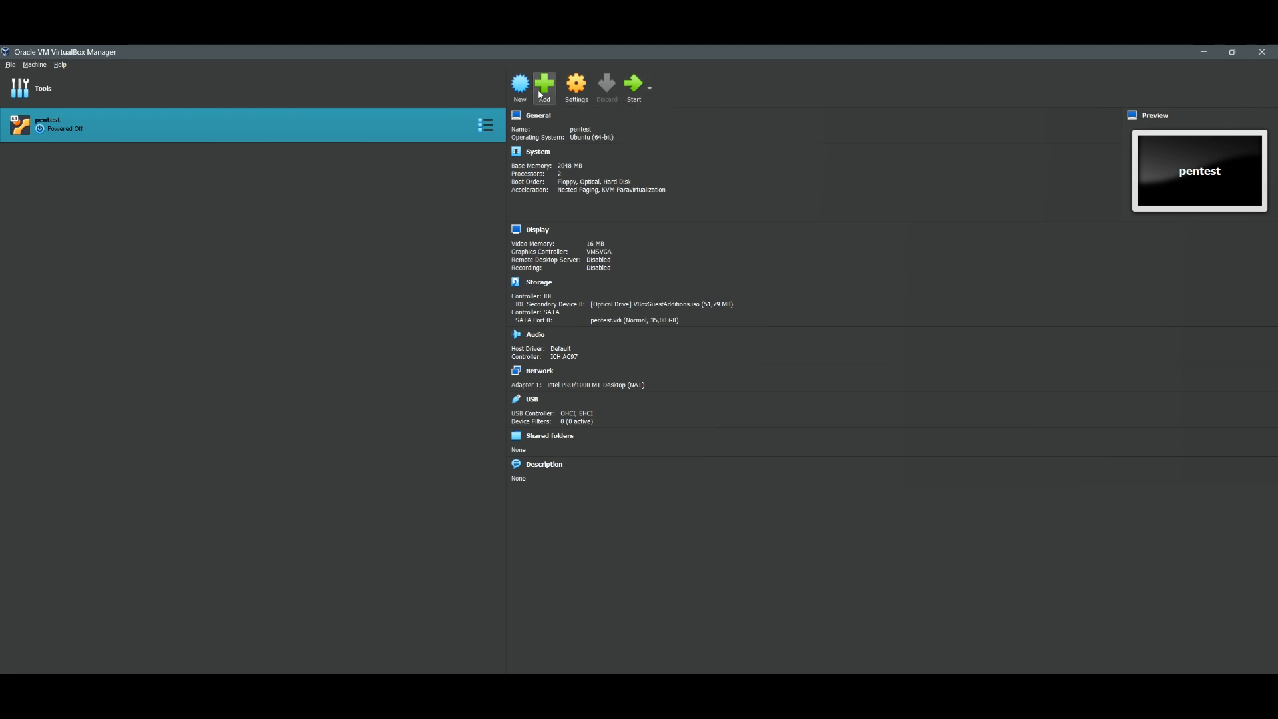
# Create a new virtual machine named redhat8.8, using rhel-8.8-x86_64-boot.iso from Downloads as its ISO image
pyautogui.click(519, 94)
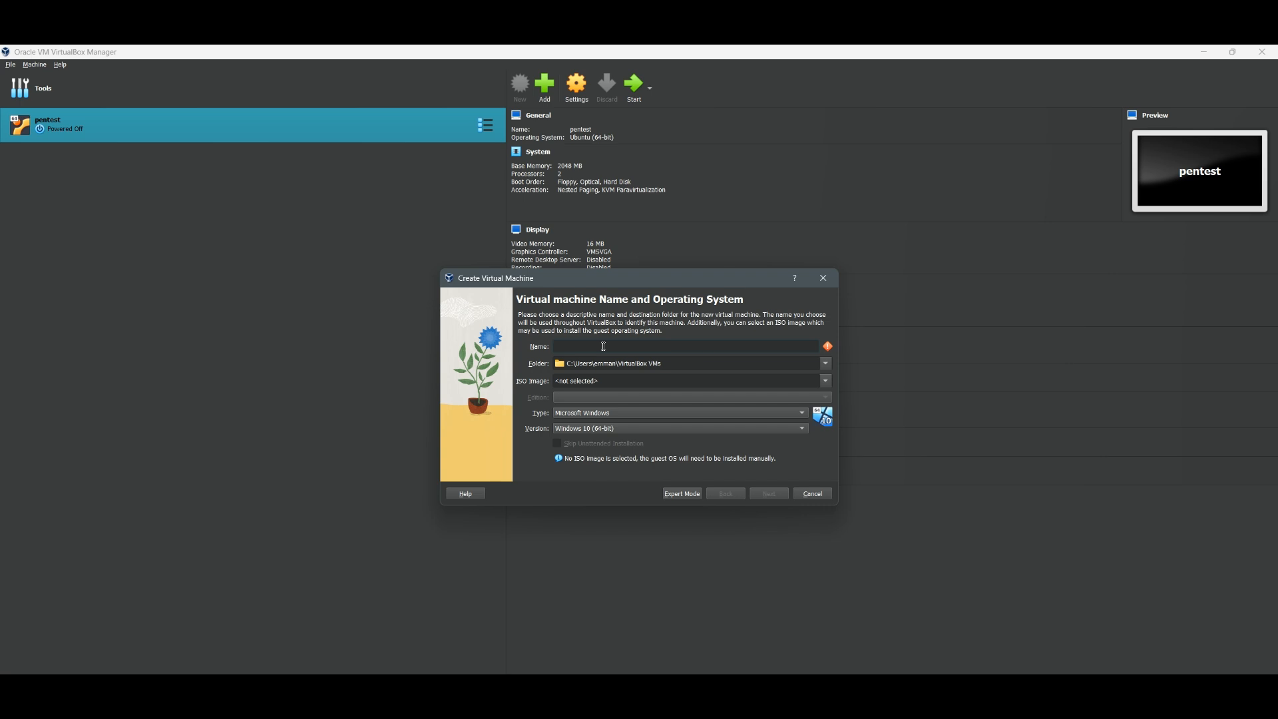
pyautogui.write('redhat8.8')
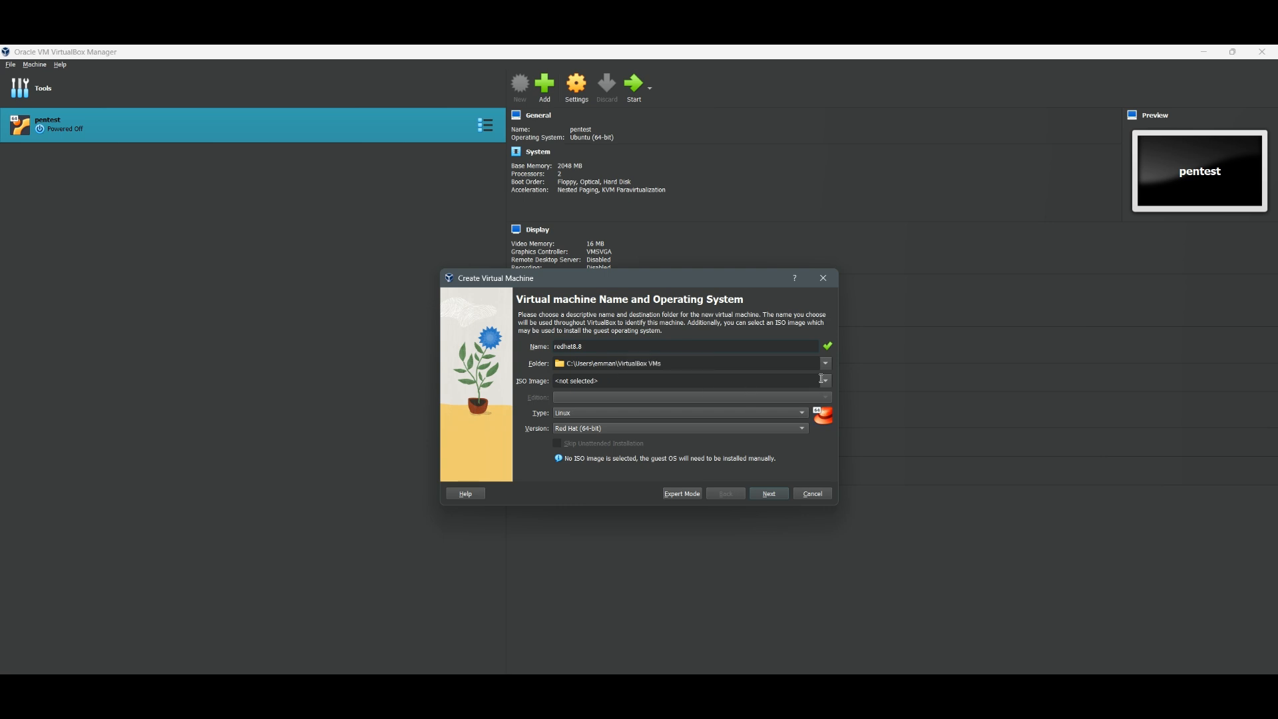
pyautogui.click(828, 386)
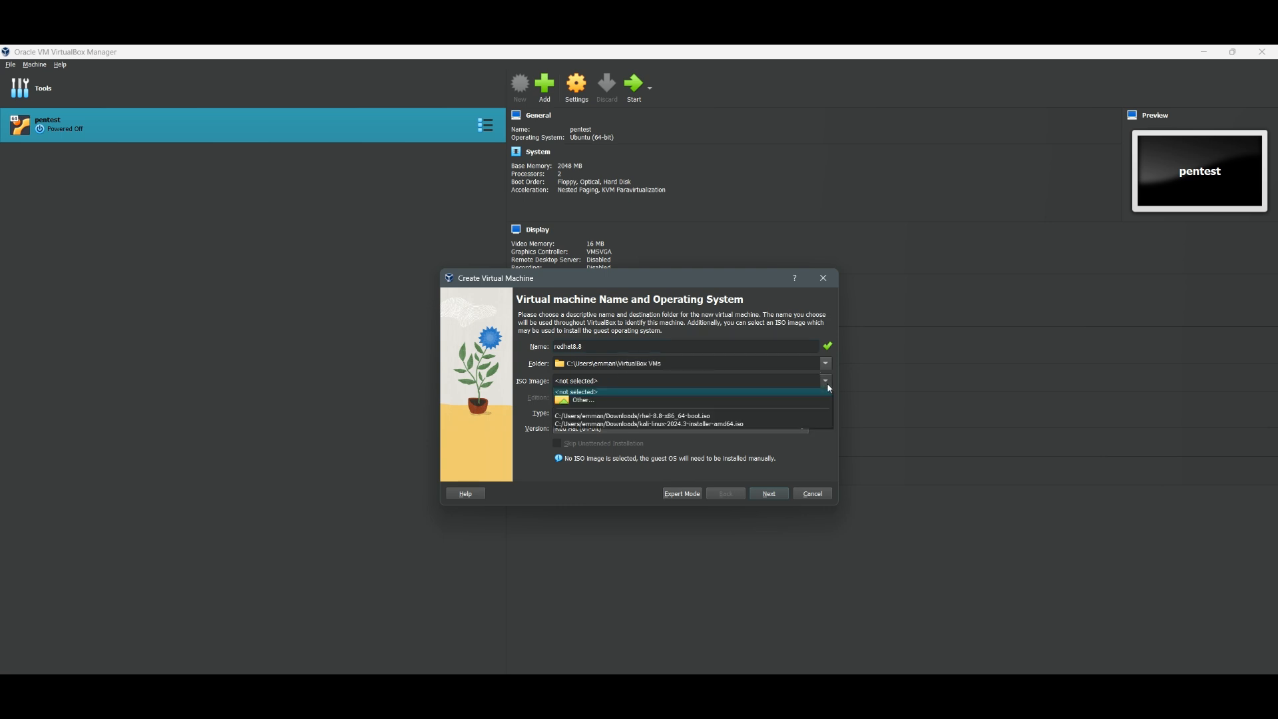
pyautogui.click(580, 402)
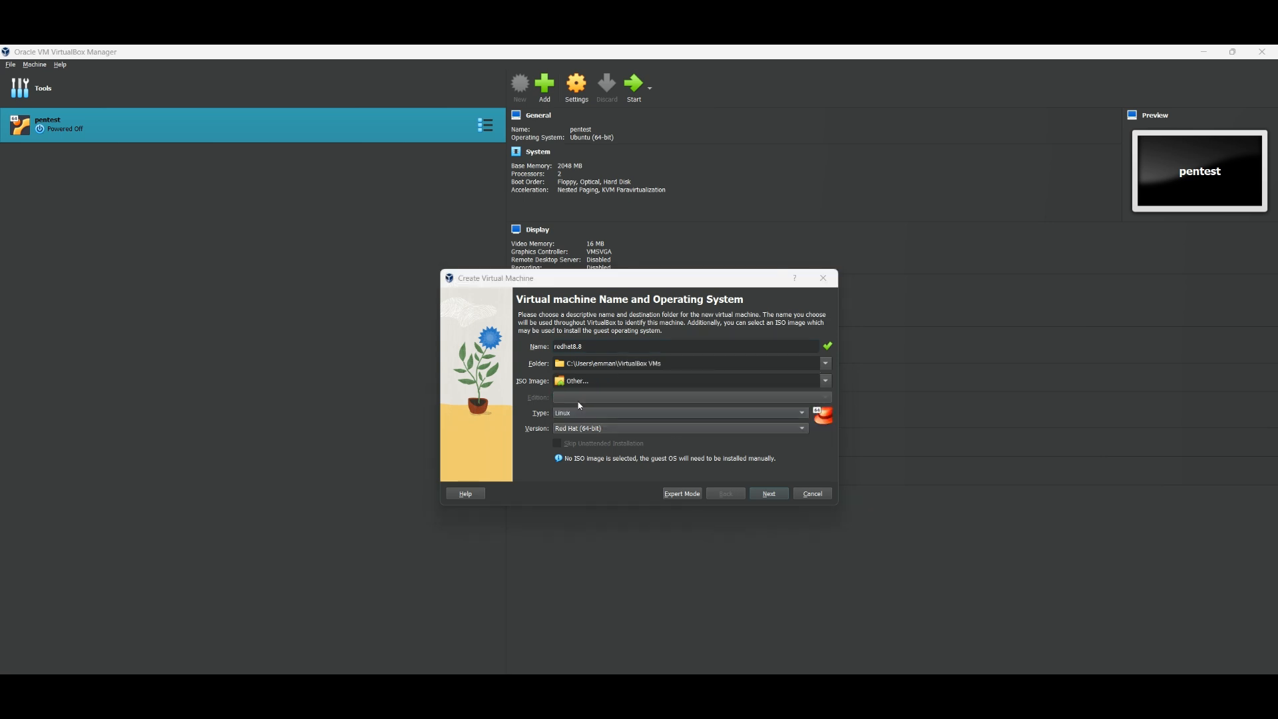
pyautogui.click(599, 421)
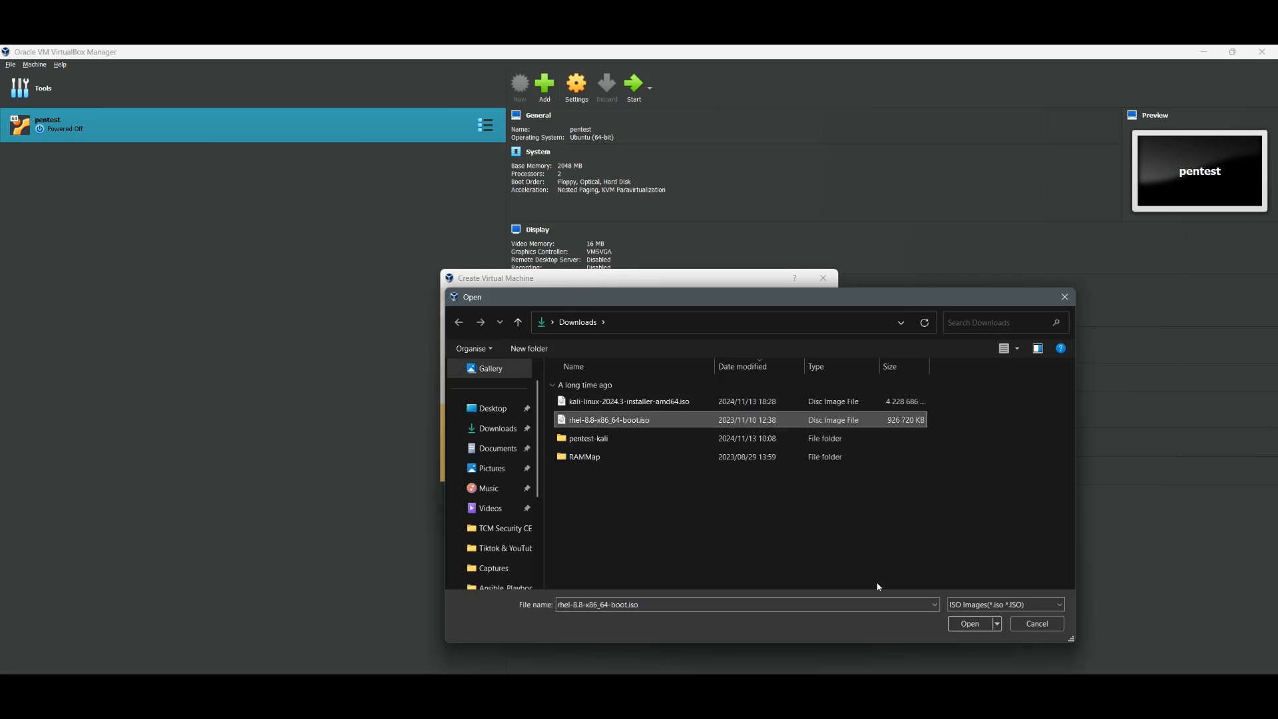
pyautogui.click(968, 624)
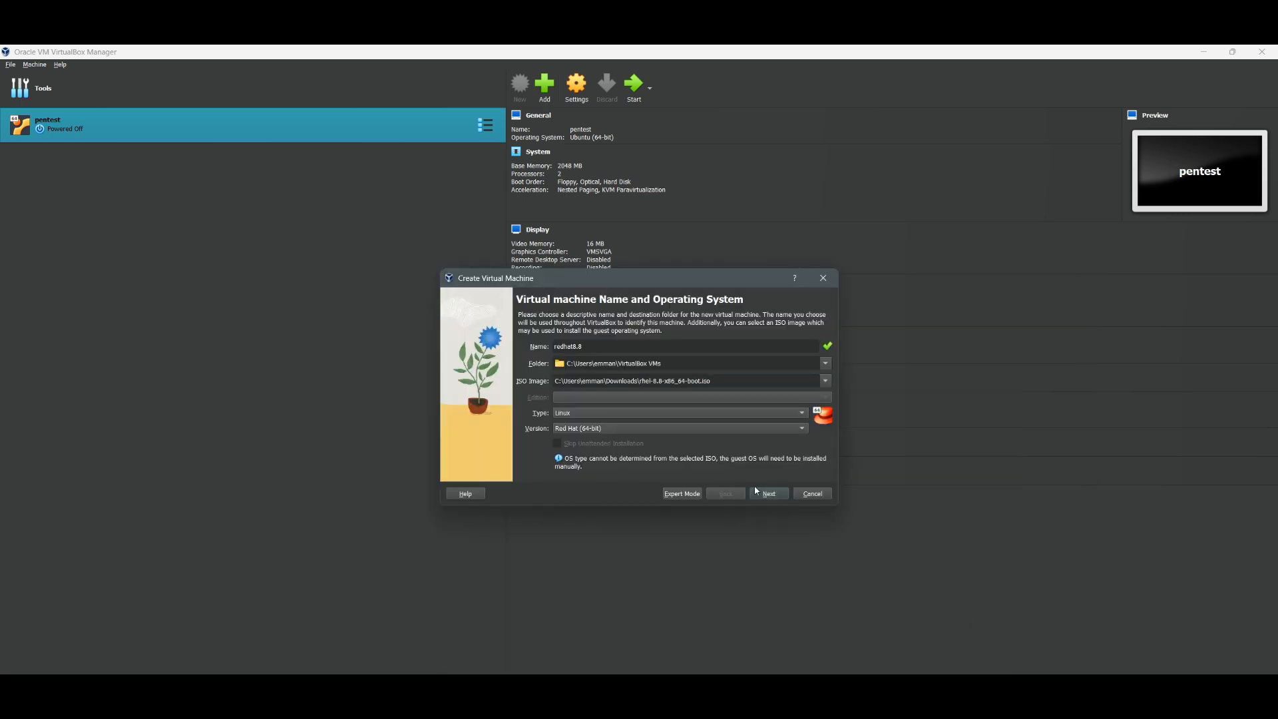
pyautogui.click(770, 493)
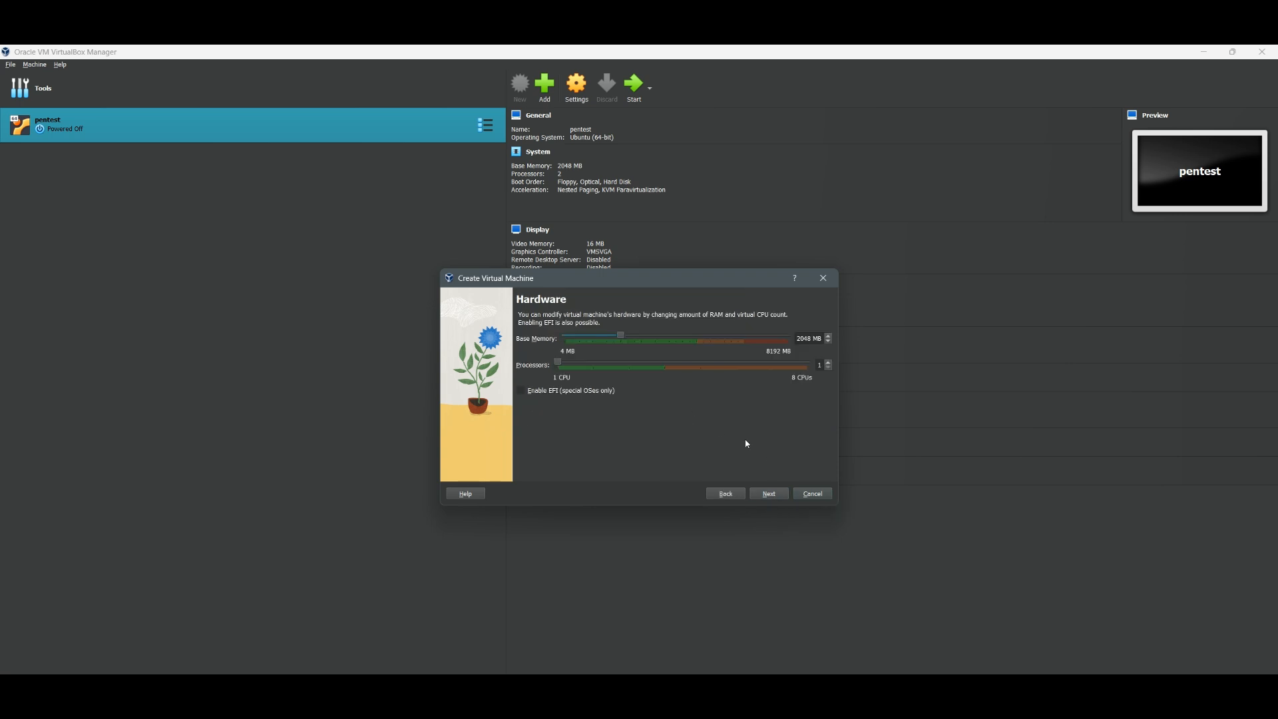
# Accept 2048 MB of memory, one processor and a new 20 GB virtual hard disk, and finish creating the machine
pyautogui.click(771, 496)
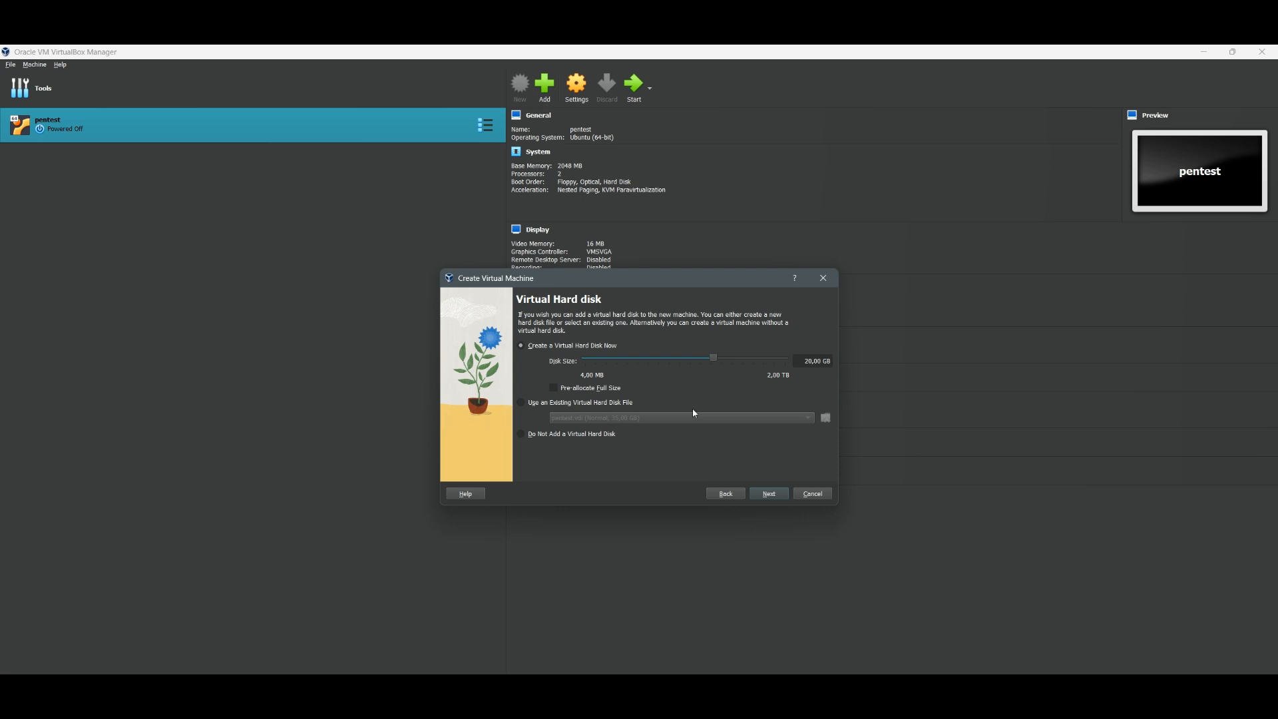
pyautogui.click(771, 497)
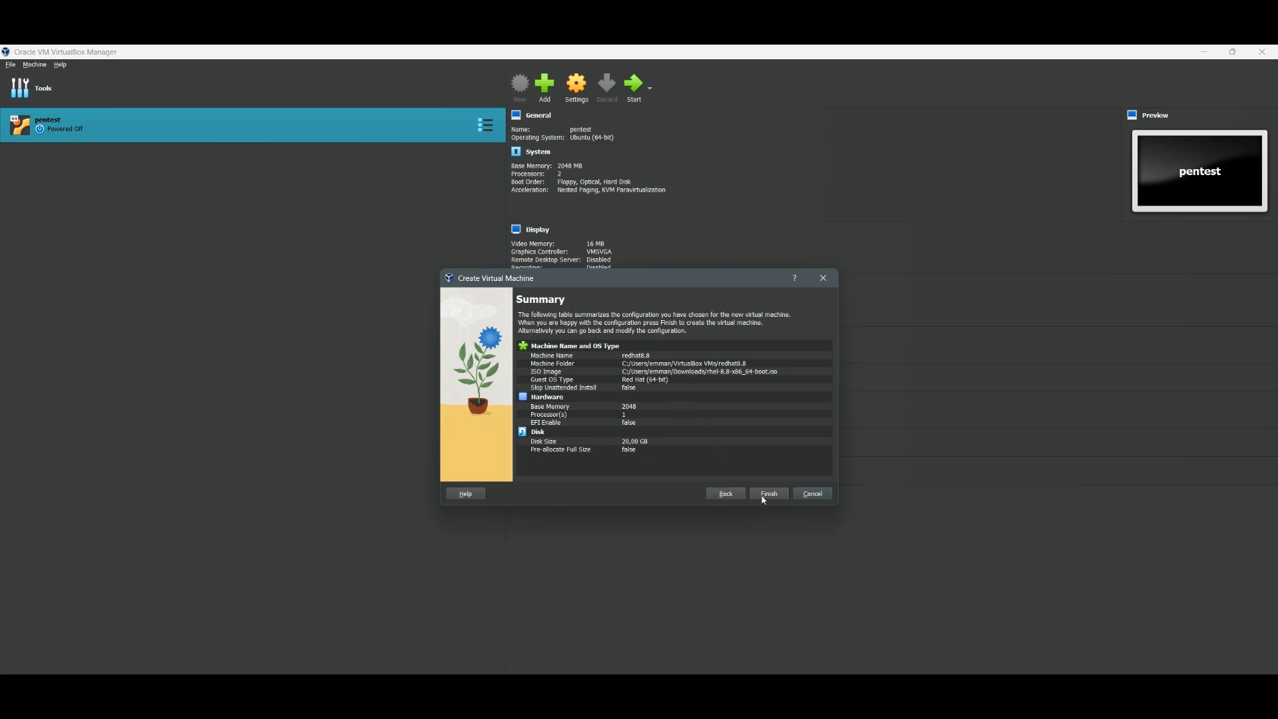
pyautogui.click(769, 494)
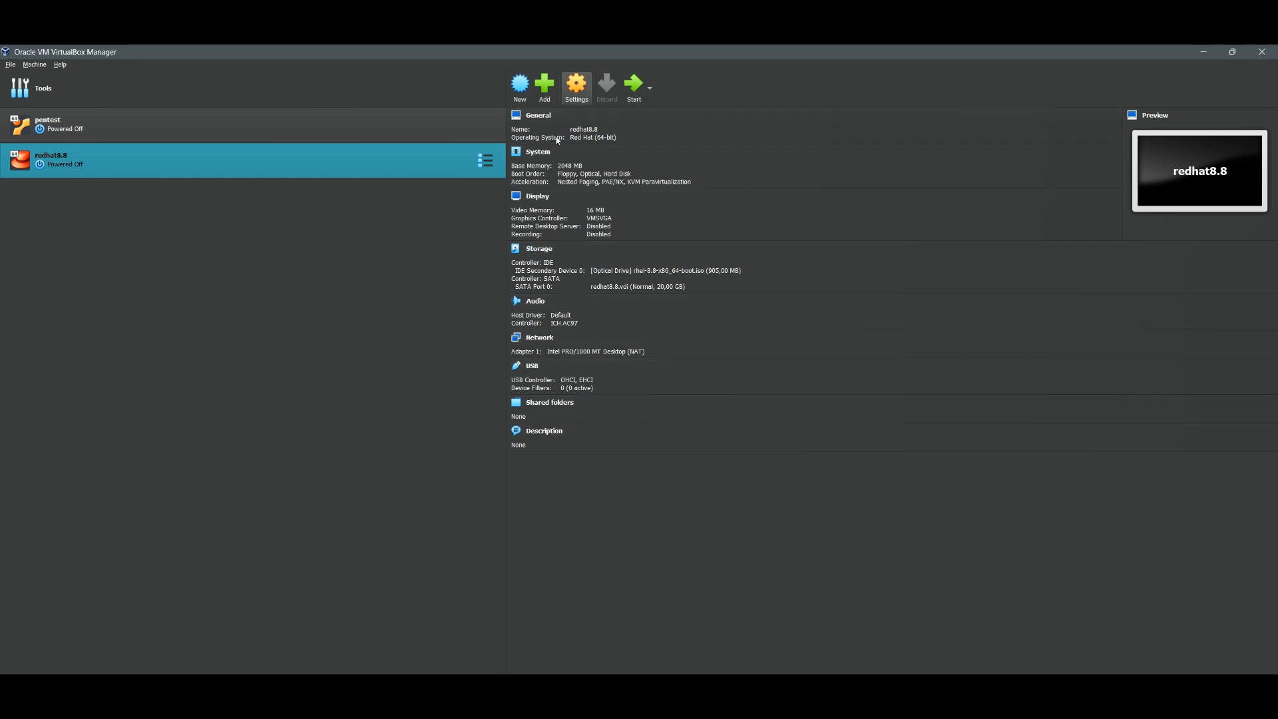
# Boot the redhat8.8 machine with the Install Red Hat Enterprise Linux 8.8 option and continue the installer in English (United States)
pyautogui.click(633, 86)
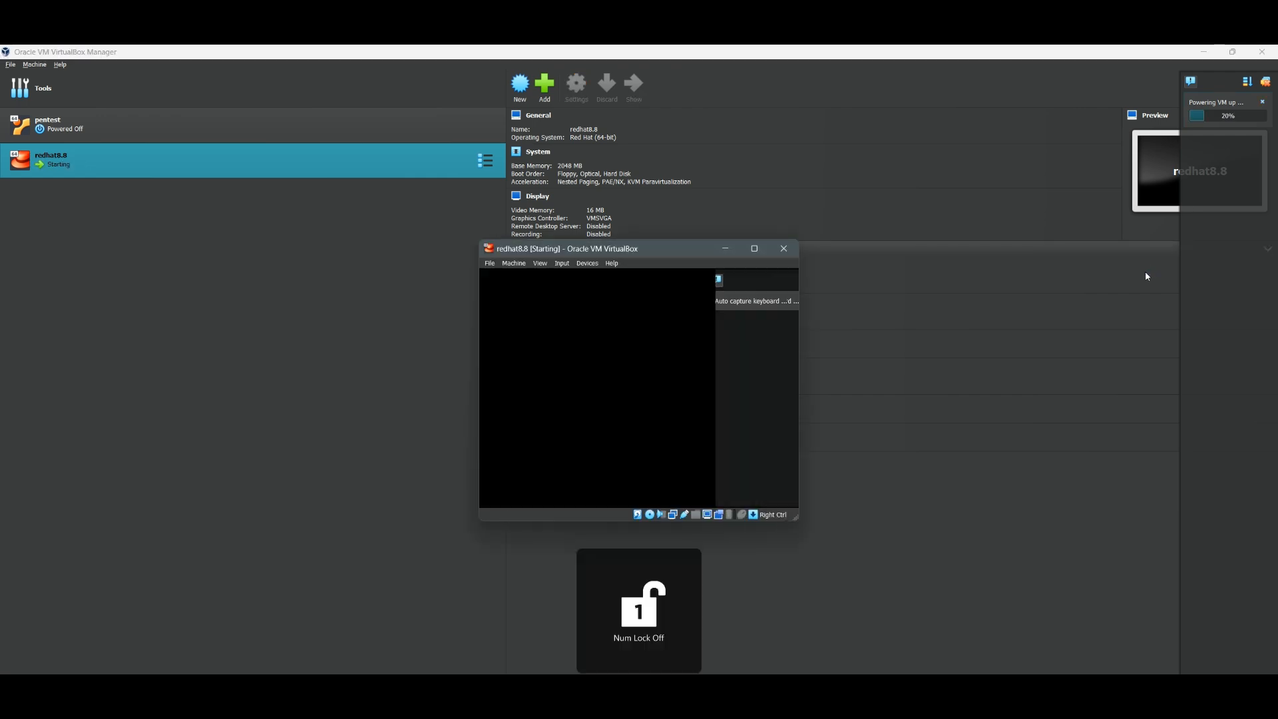
pyautogui.click(755, 250)
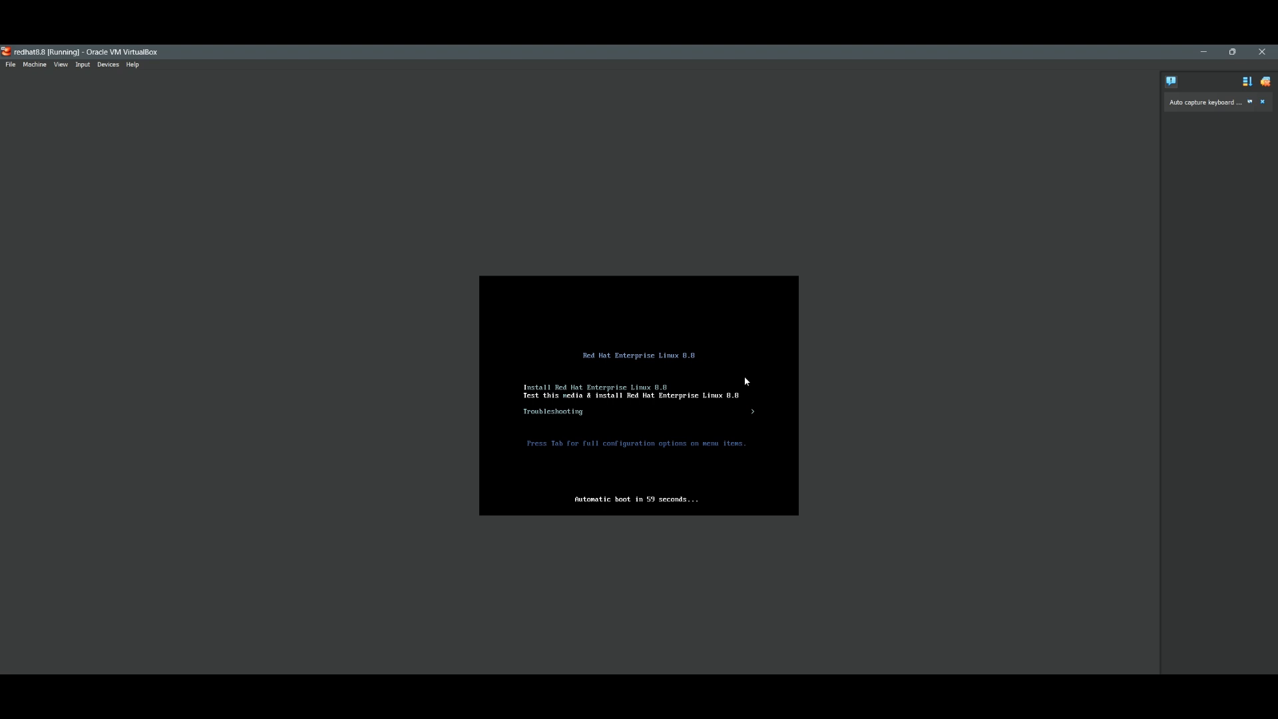
pyautogui.press('Up')
pyautogui.press('Down')
pyautogui.press('Up')
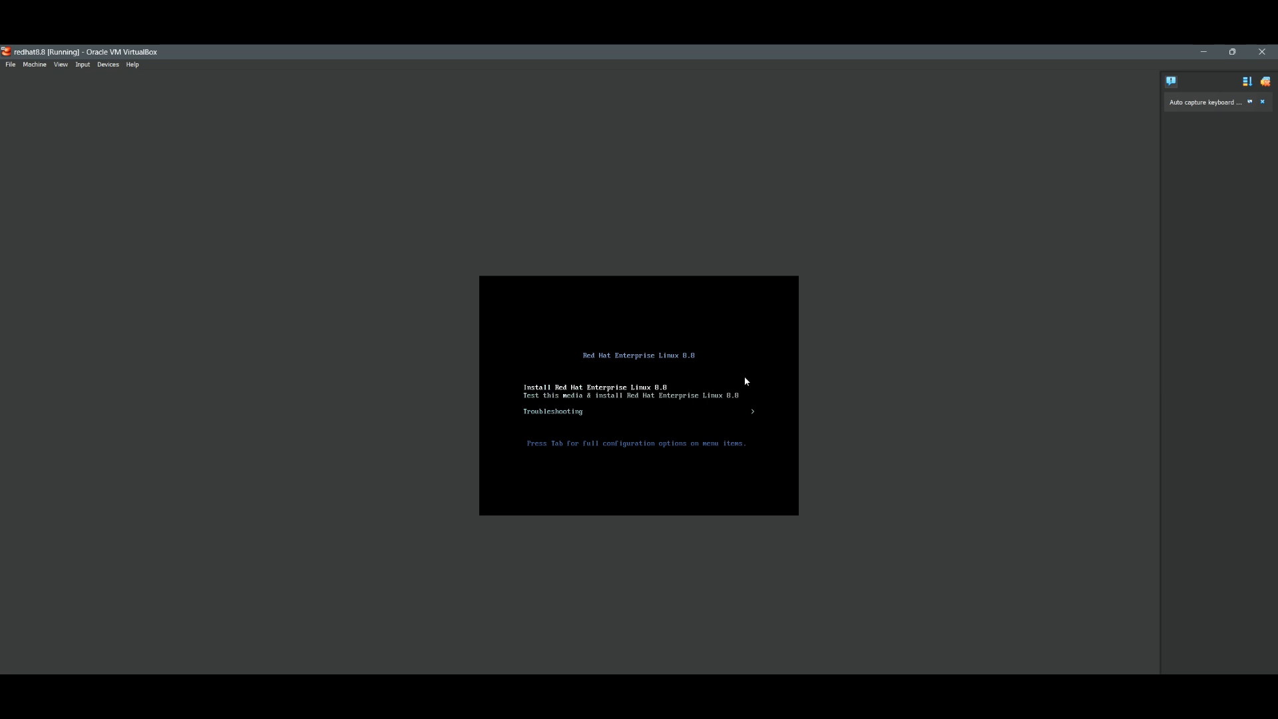
pyautogui.press('Down')
pyautogui.press('Up')
pyautogui.press('Return')
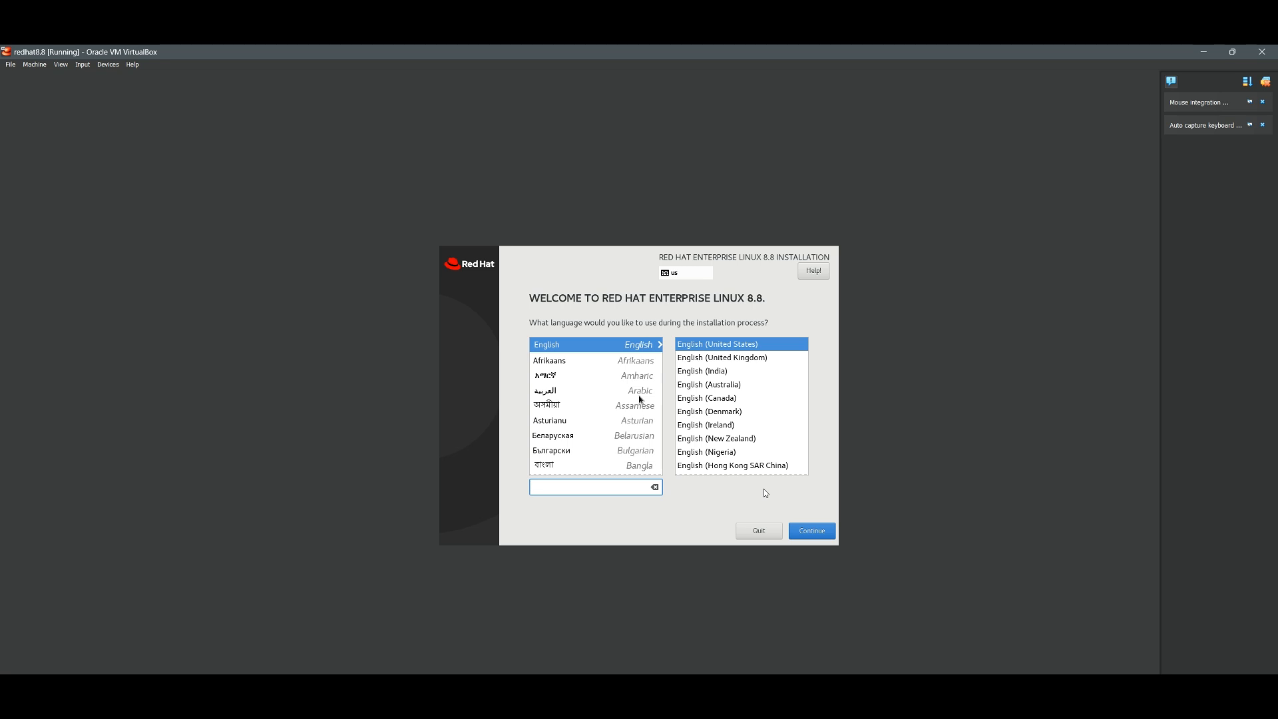
pyautogui.click(814, 533)
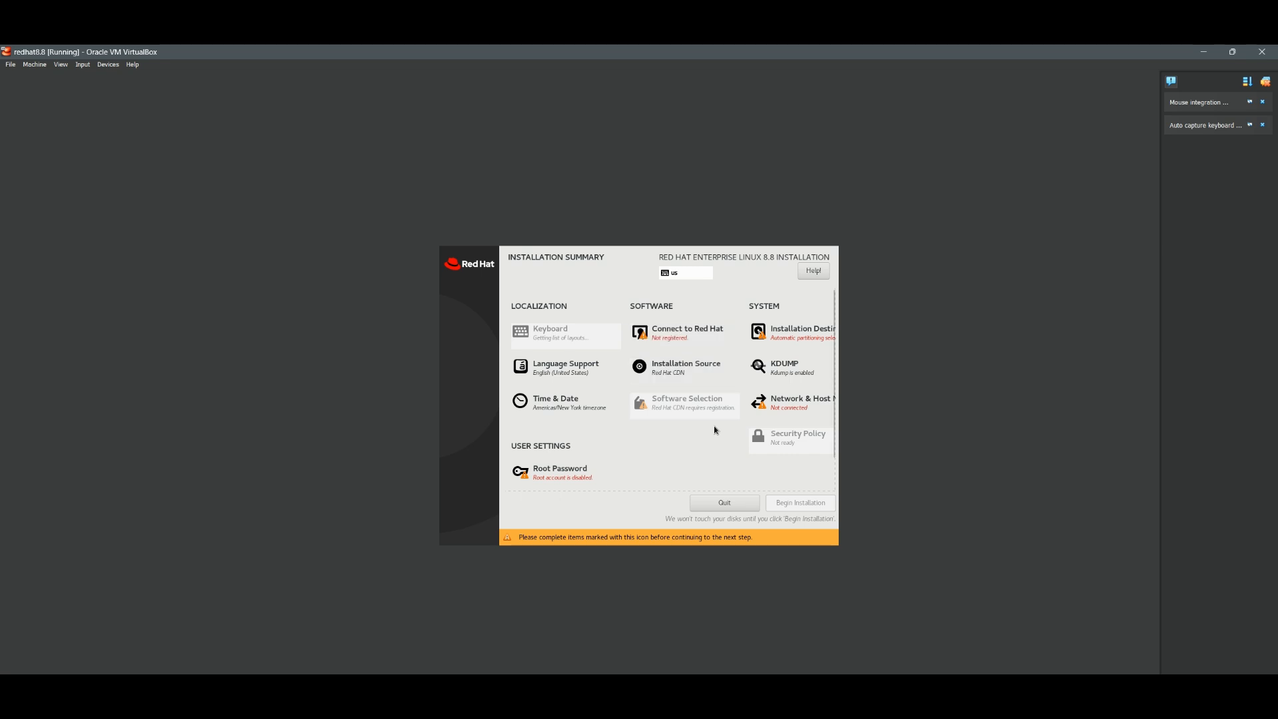
# Look over the installation summary's items and the Connect to Red Hat registration page
pyautogui.scroll(-1, 661, 443)
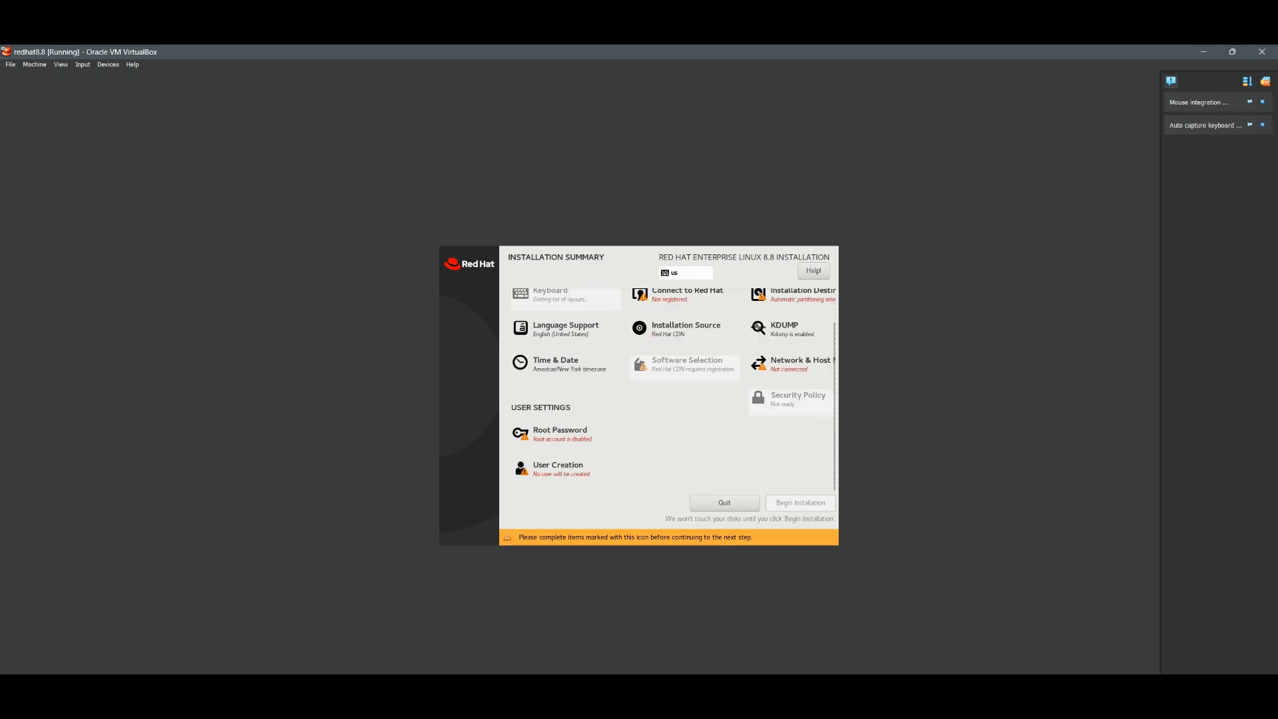
pyautogui.scroll(1, 701, 471)
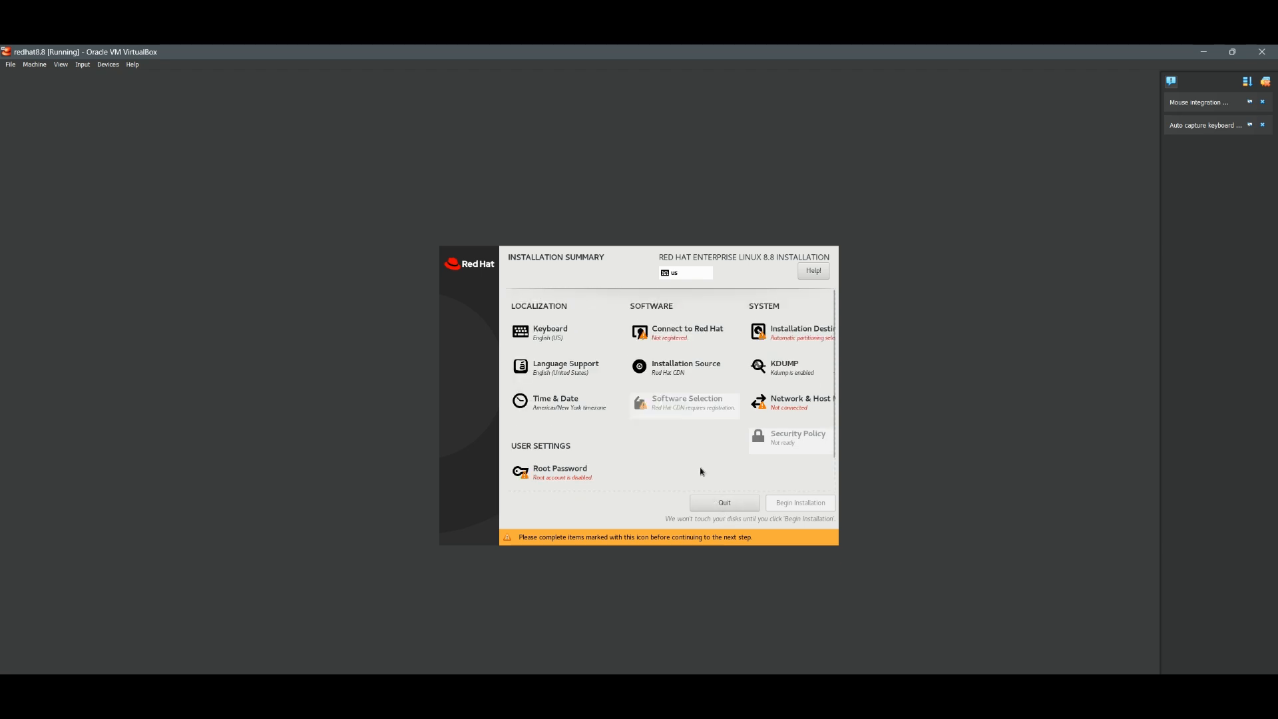
pyautogui.scroll(-1, 700, 471)
pyautogui.scroll(1, 700, 471)
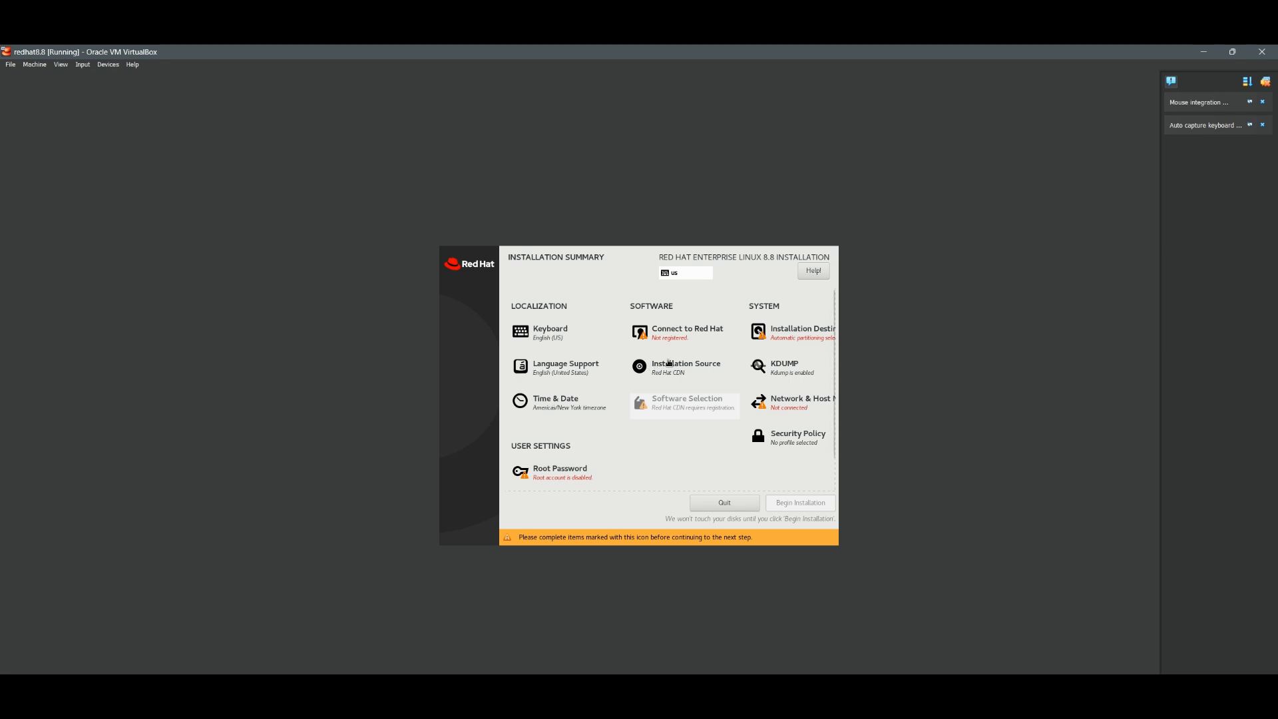
pyautogui.scroll(-1, 678, 342)
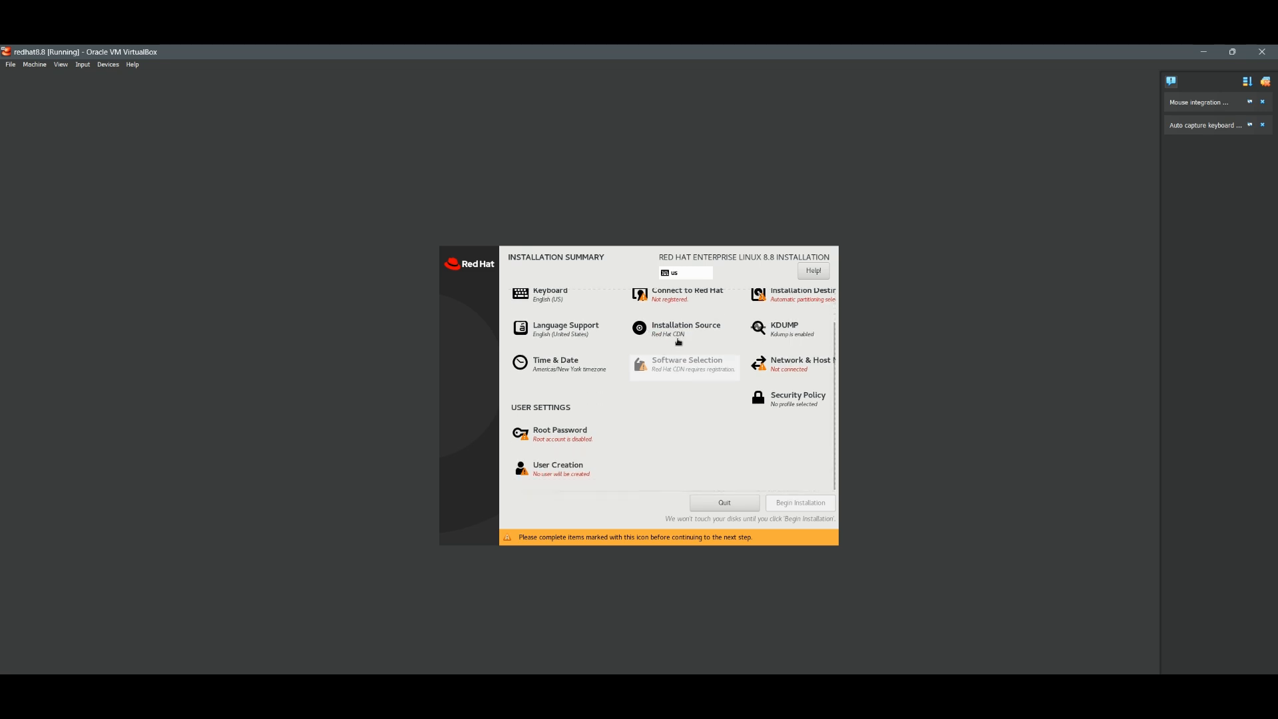
pyautogui.scroll(1, 678, 342)
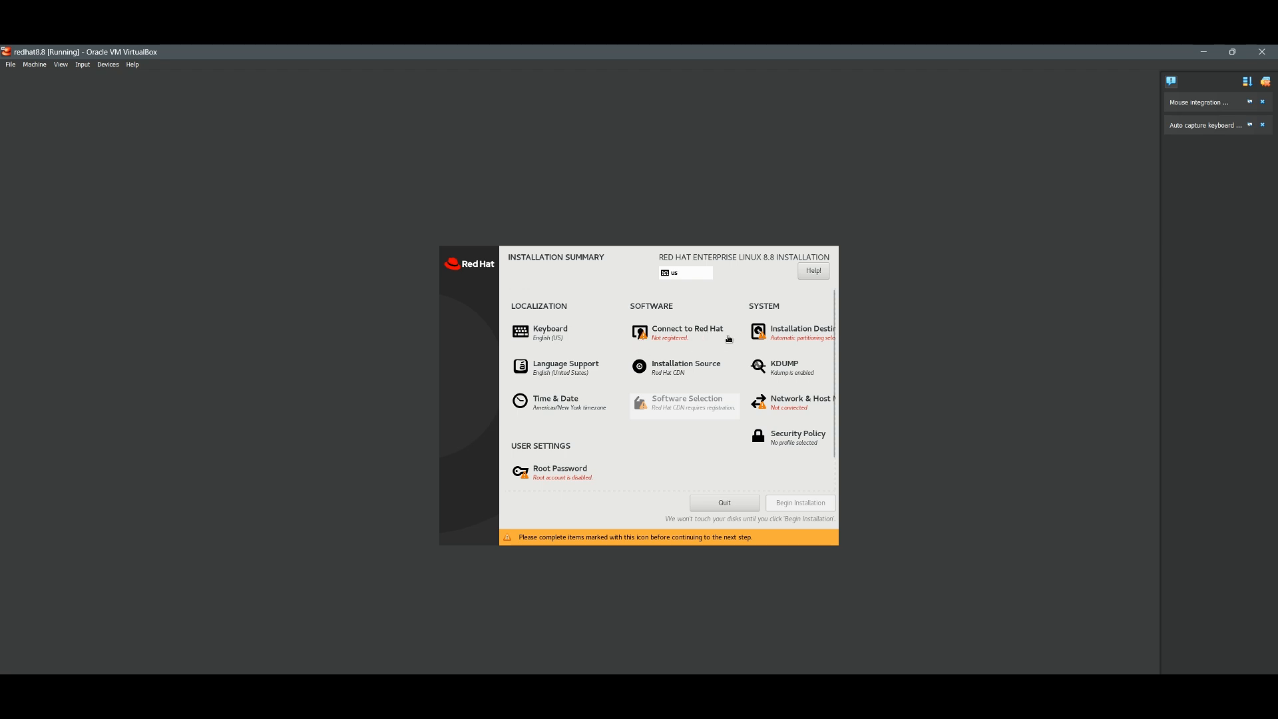
pyautogui.scroll(-1, 729, 339)
pyautogui.scroll(1, 729, 339)
pyautogui.click(662, 338)
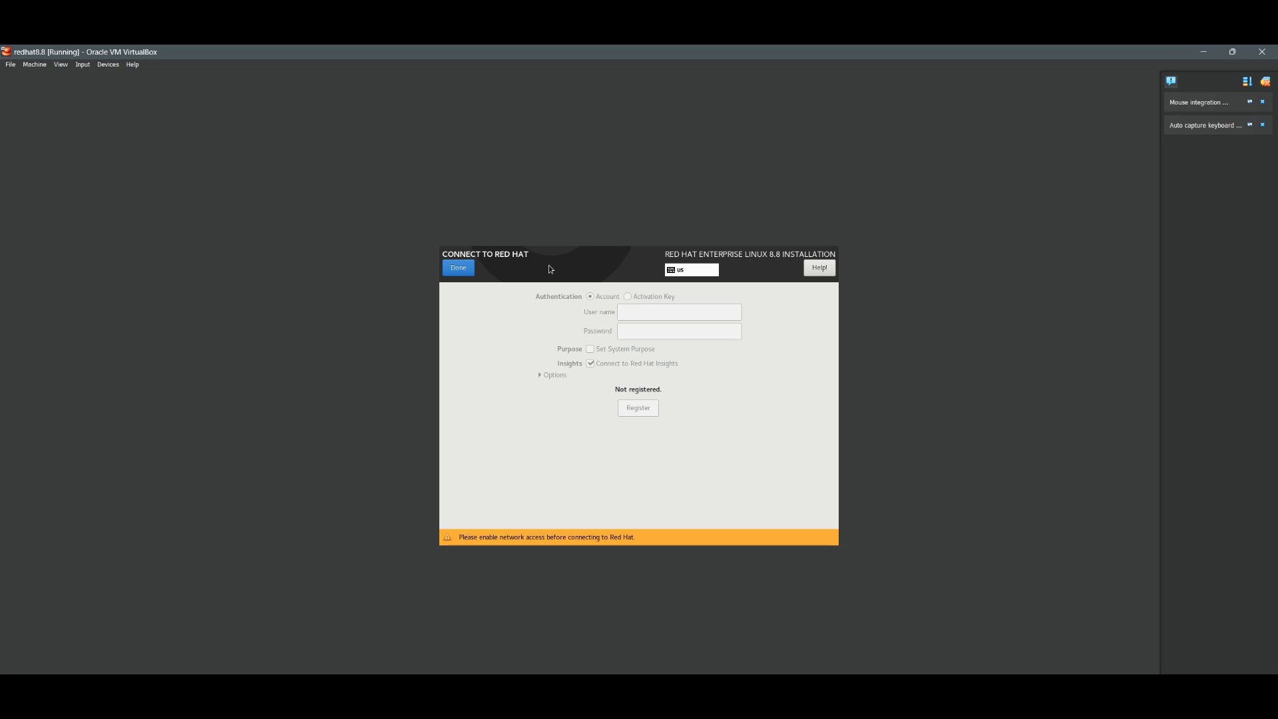
pyautogui.click(458, 269)
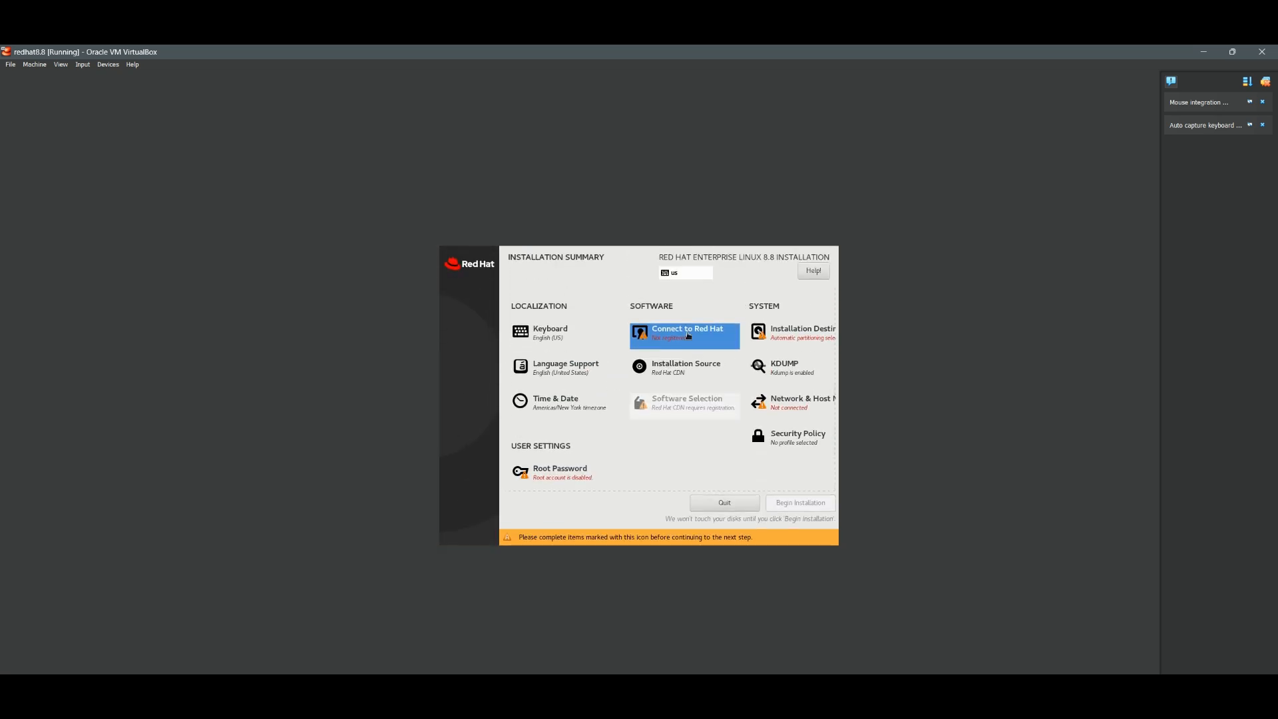
# Deselect the ATA VBOX HARDDISK in the installation destination settings and return to the installation summary
pyautogui.click(769, 337)
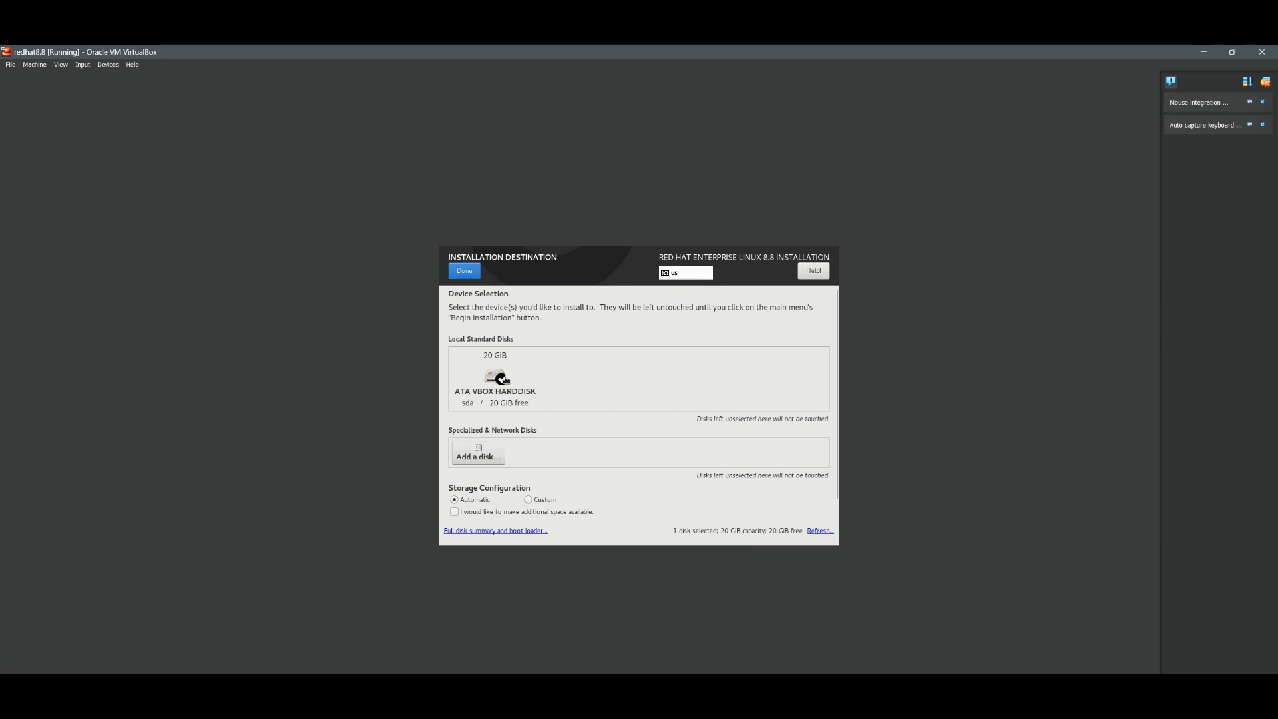
pyautogui.click(517, 383)
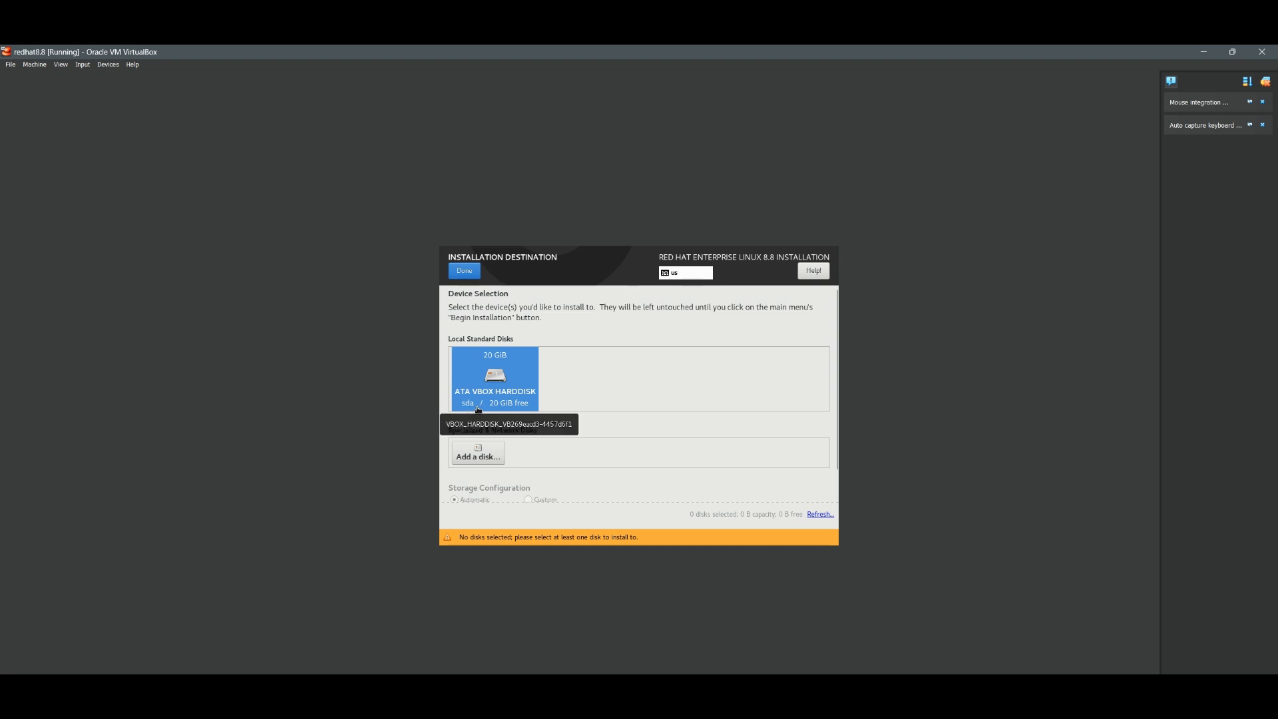
pyautogui.scroll(-2, 588, 399)
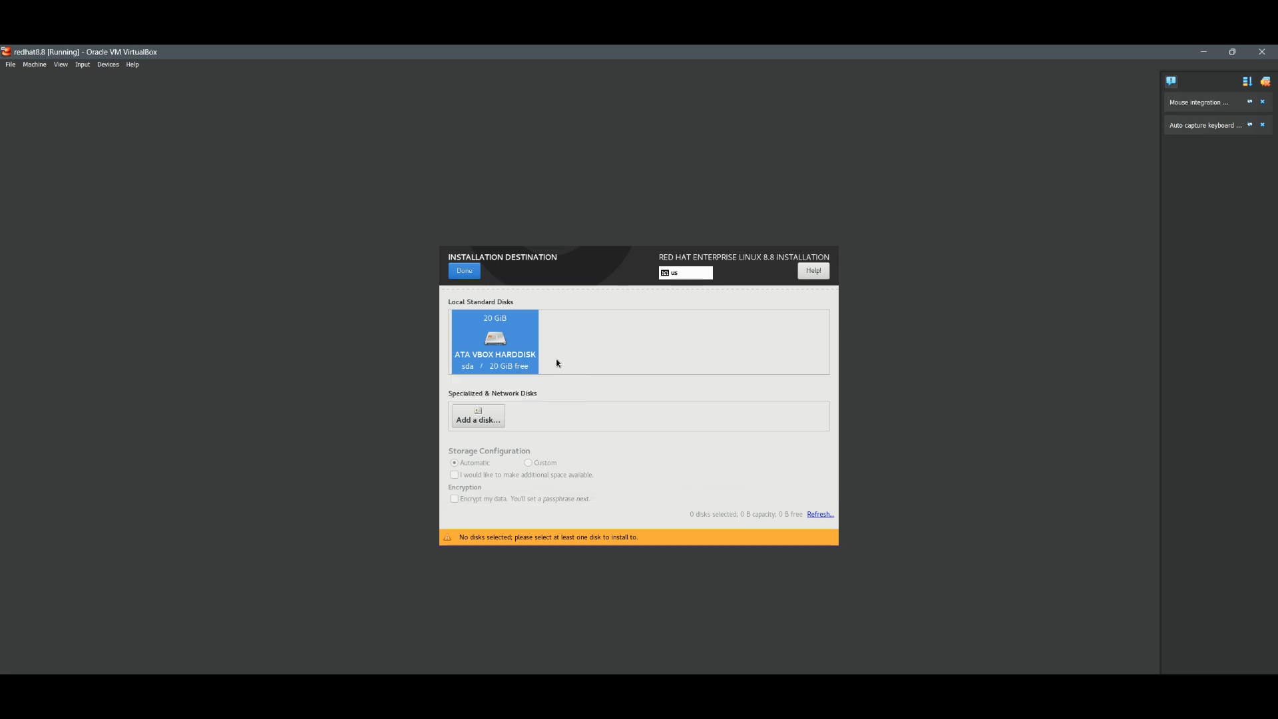
pyautogui.scroll(1, 493, 361)
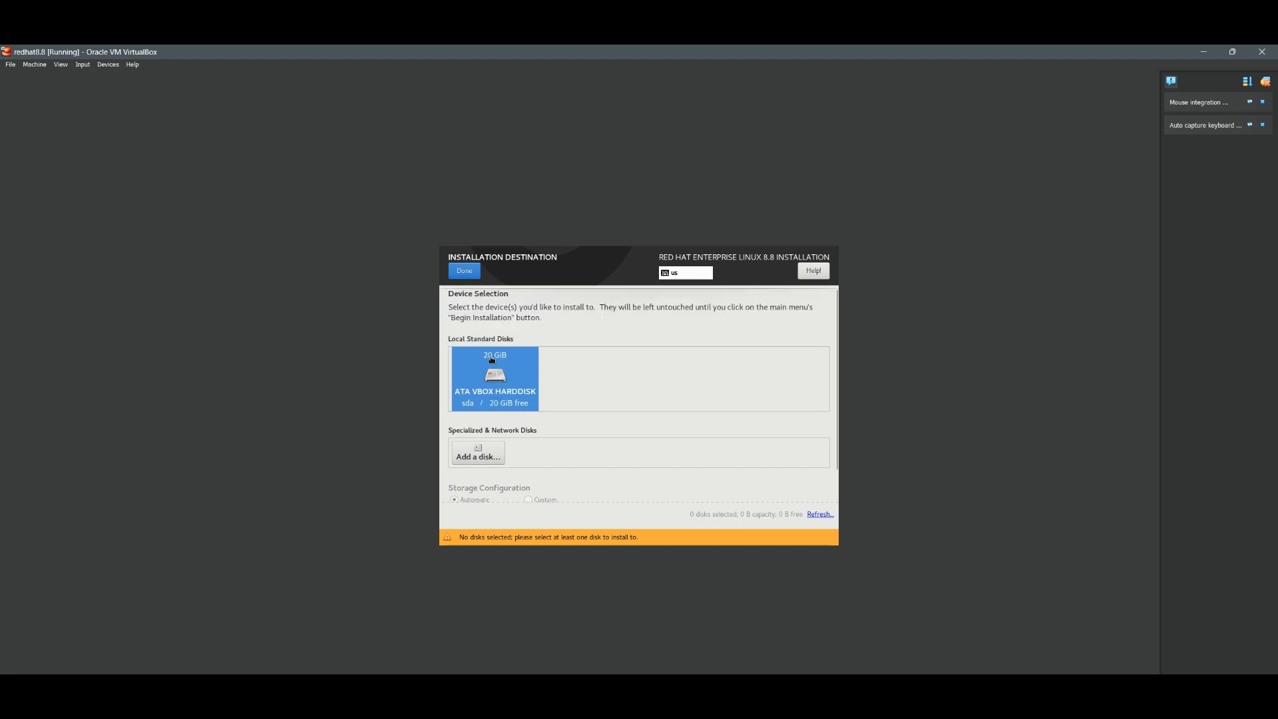
pyautogui.click(458, 274)
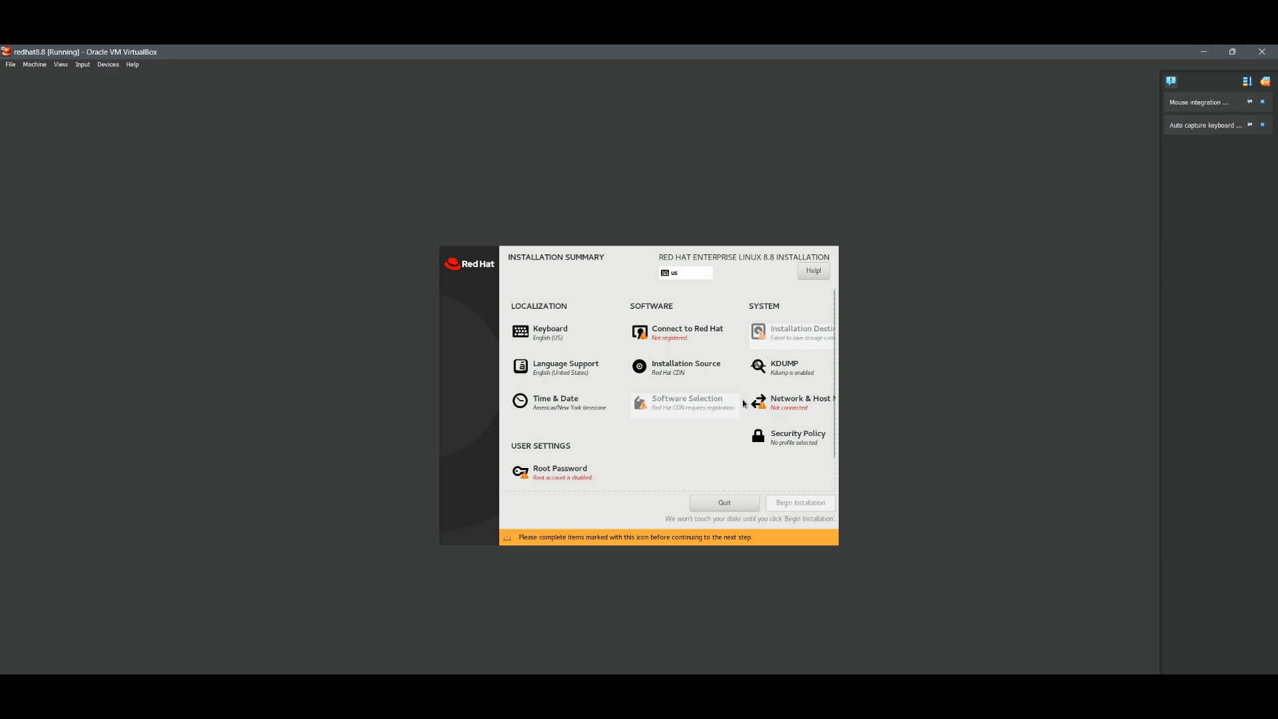
# Turn on the Ethernet (enp0s3) connection in the network and host name settings and return to the installation summary
pyautogui.click(772, 403)
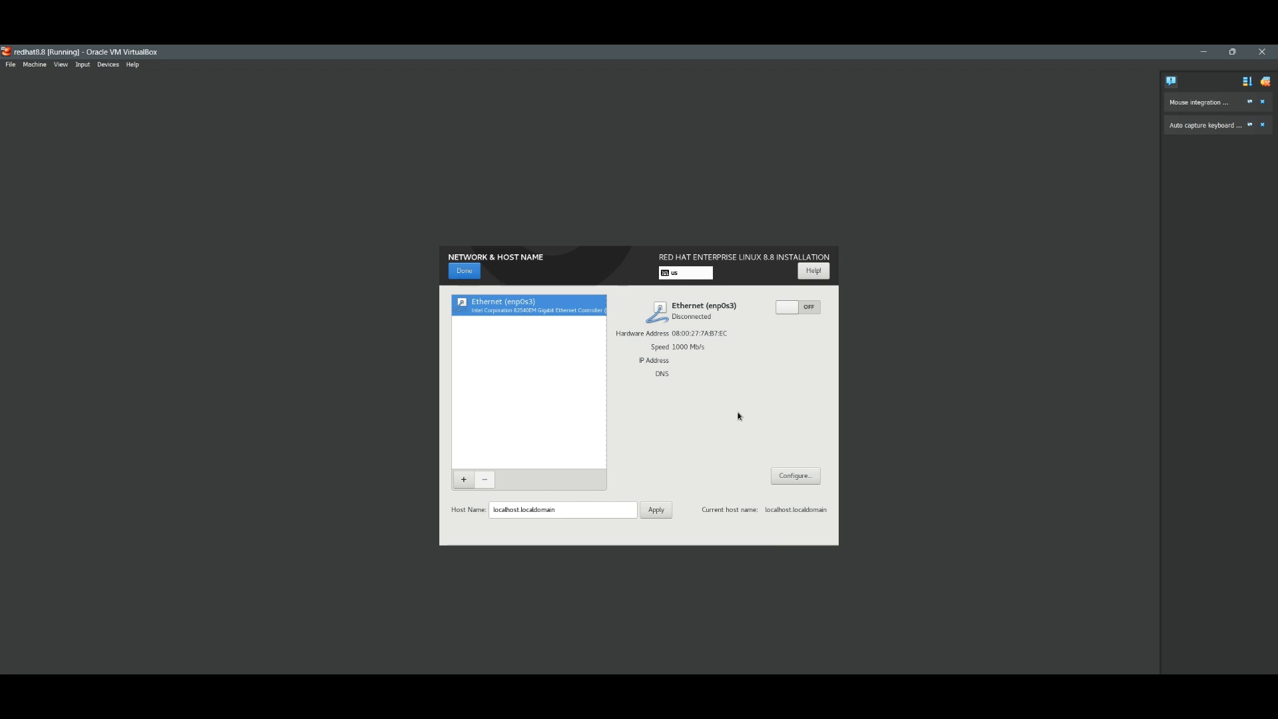
pyautogui.click(791, 478)
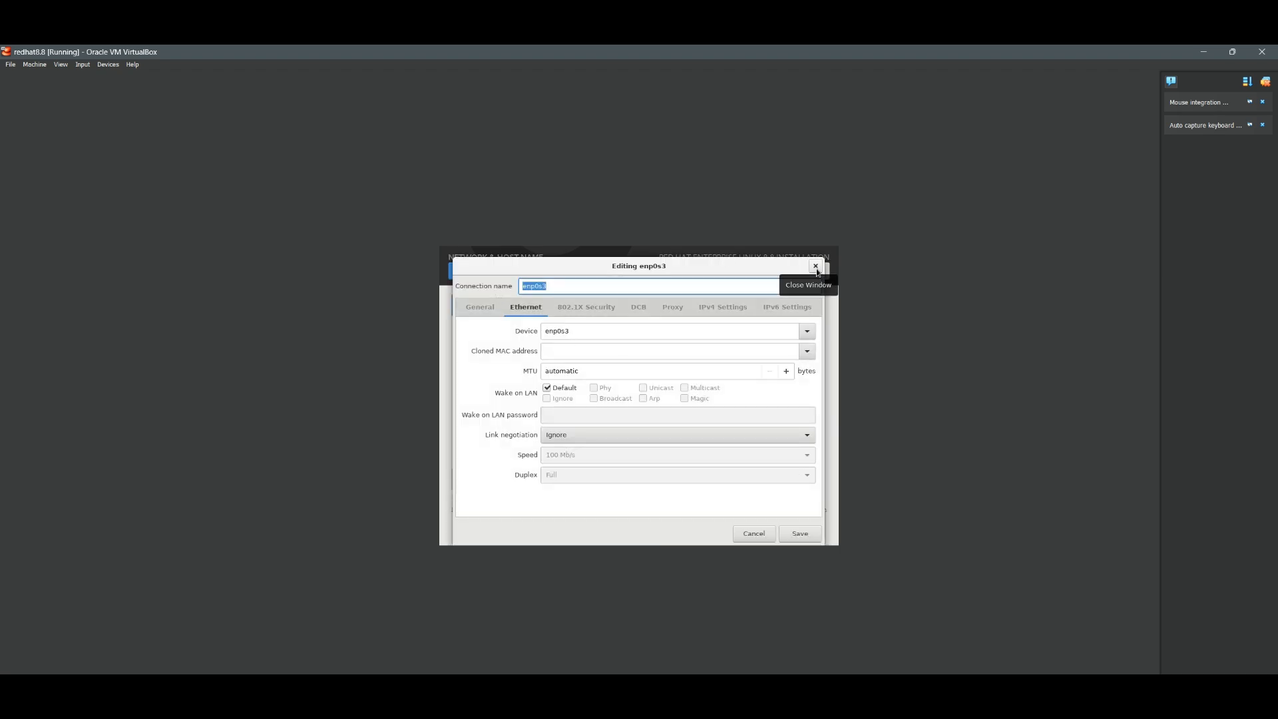
pyautogui.click(817, 267)
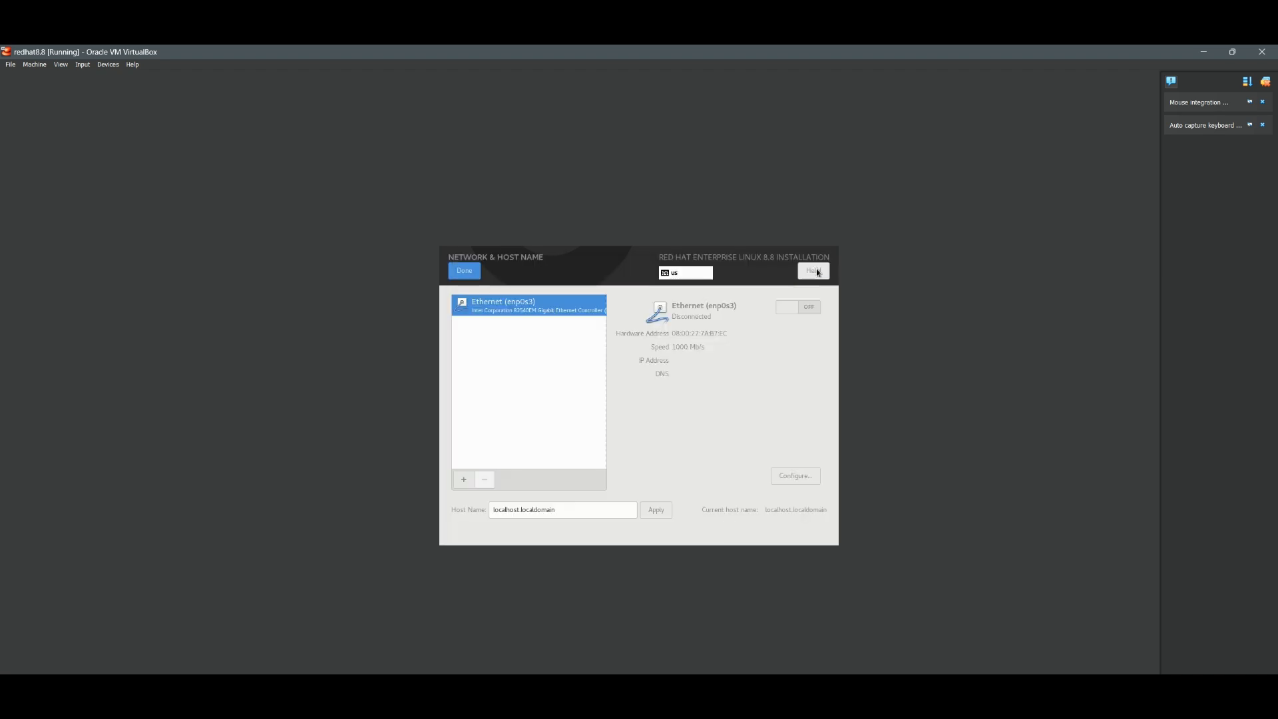
pyautogui.click(813, 312)
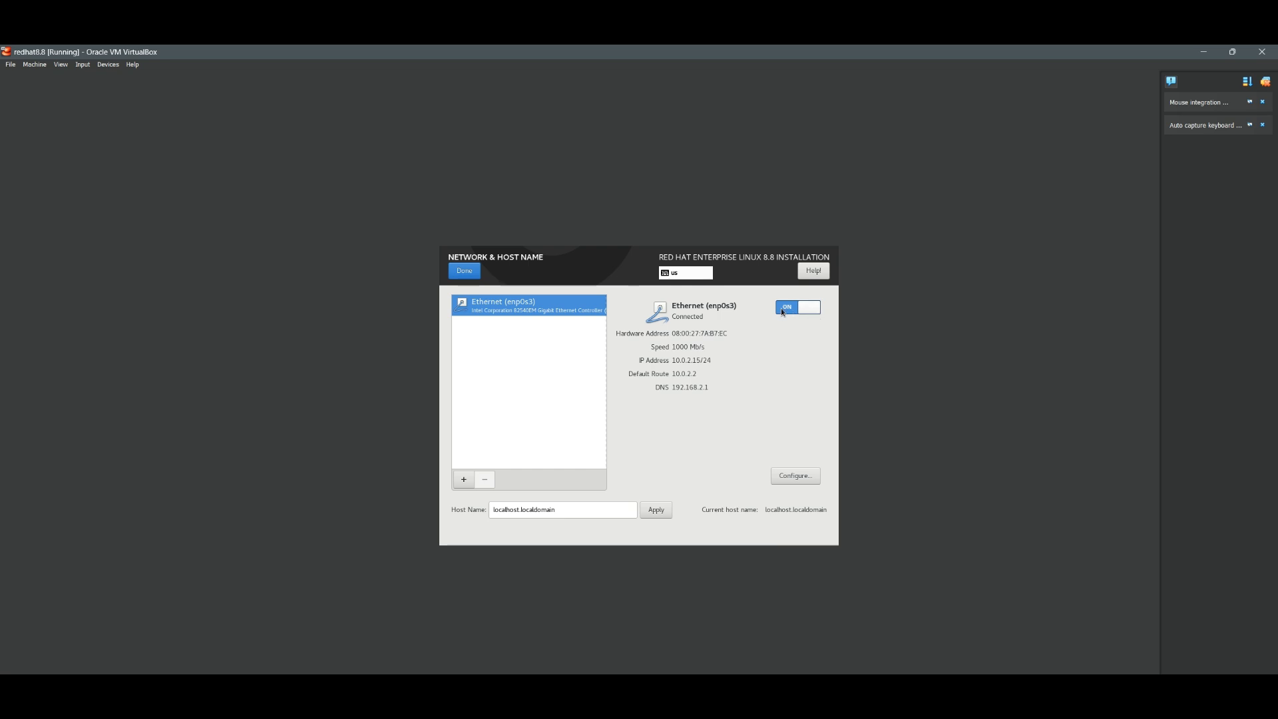
pyautogui.click(784, 310)
pyautogui.click(811, 309)
pyautogui.click(460, 271)
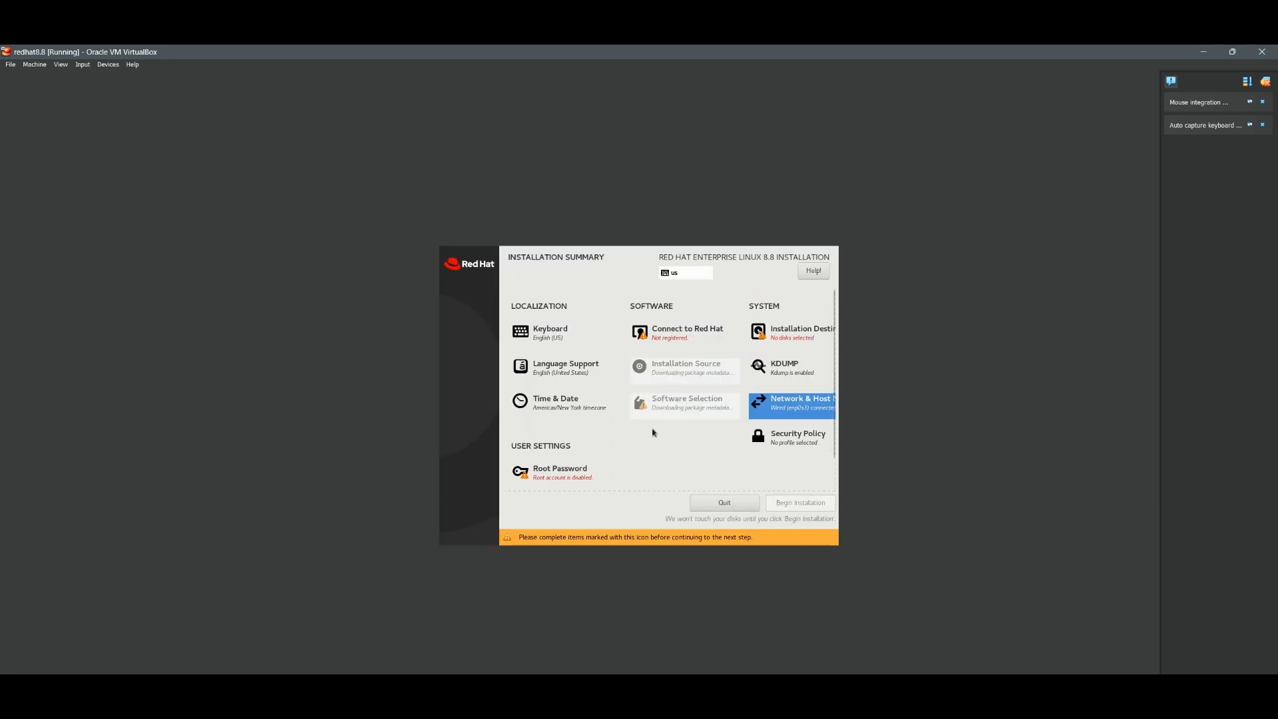
pyautogui.scroll(-1, 653, 433)
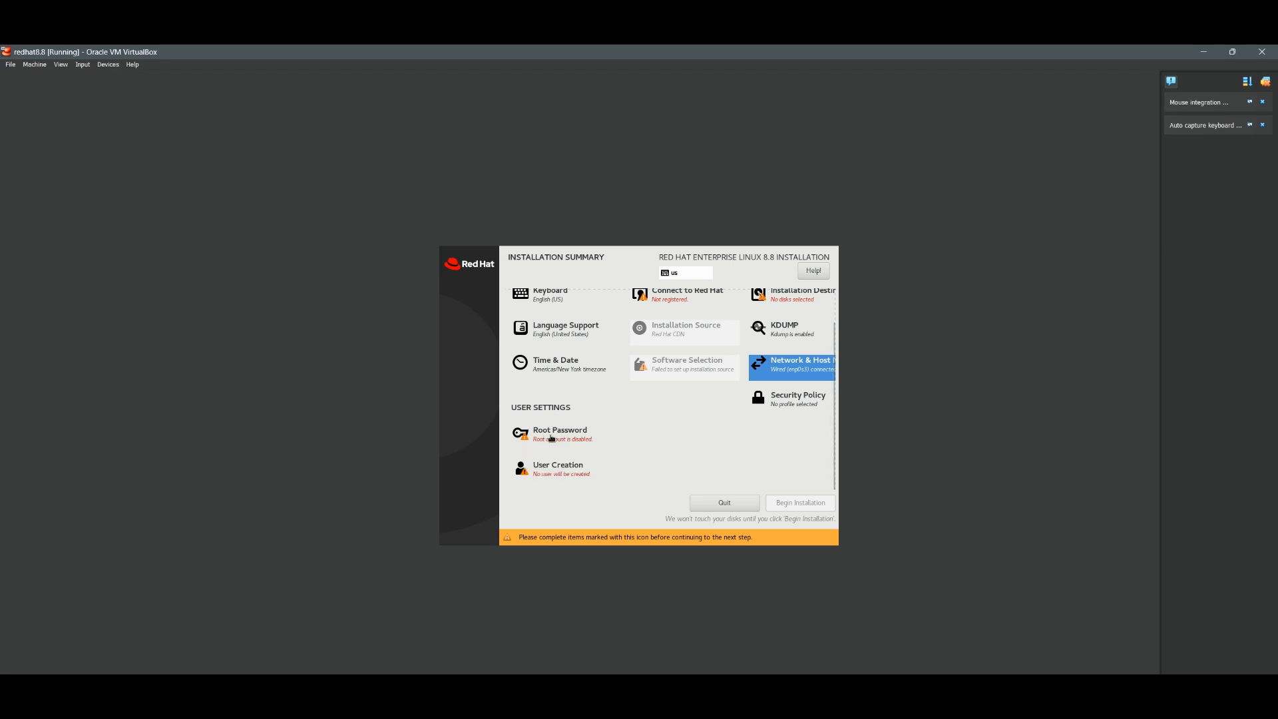
pyautogui.scroll(1, 583, 434)
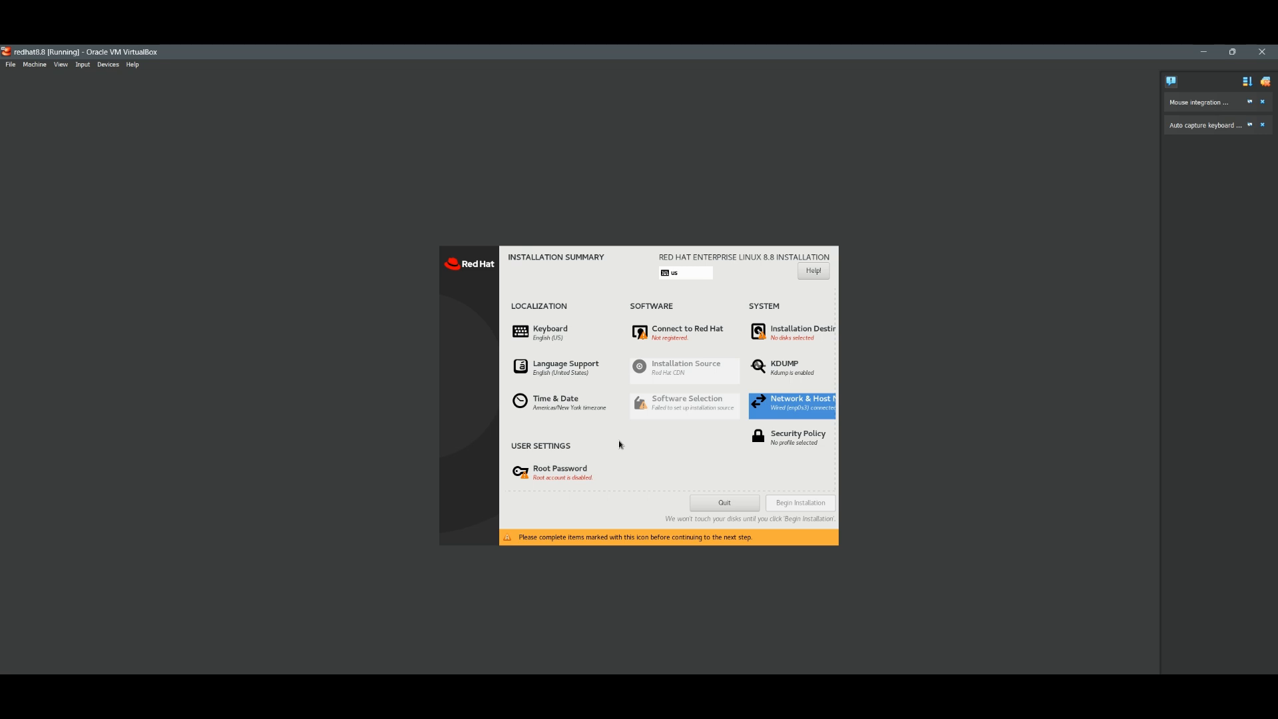
pyautogui.scroll(-1, 621, 457)
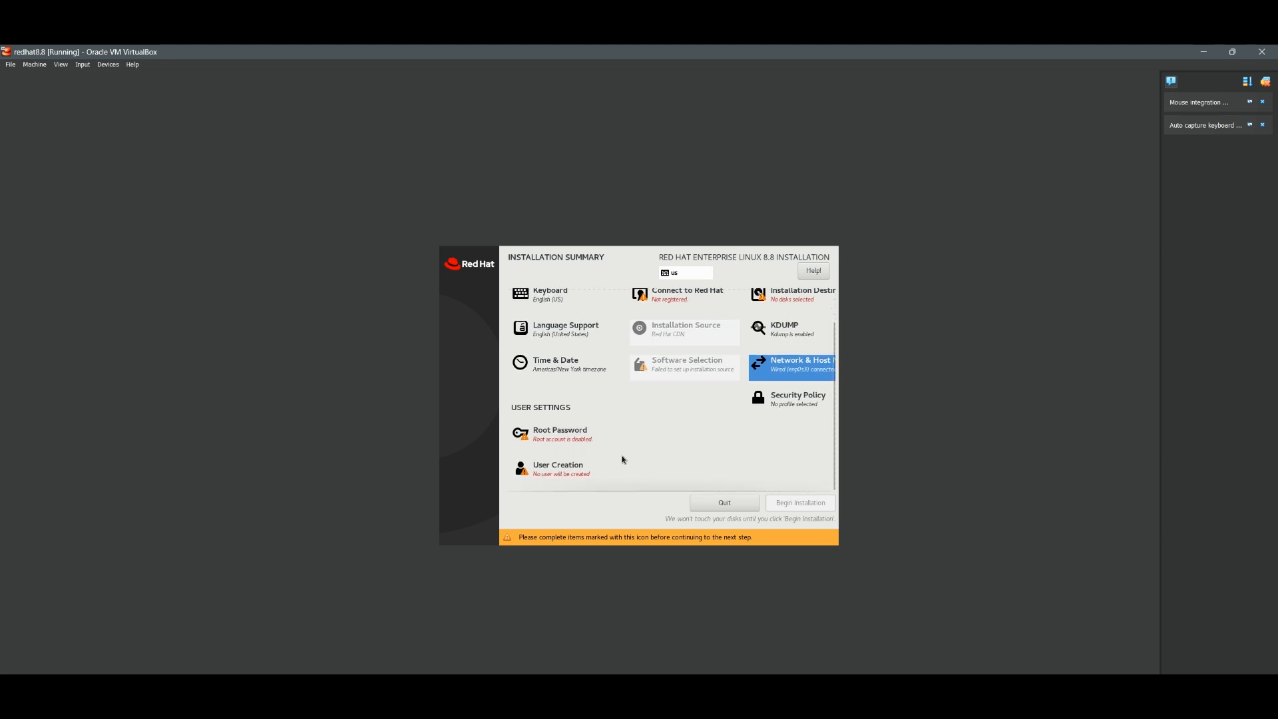
# Set and confirm the root account's password and return to the installation summary
pyautogui.scroll(1, 622, 460)
pyautogui.scroll(-1, 526, 428)
pyautogui.click(563, 439)
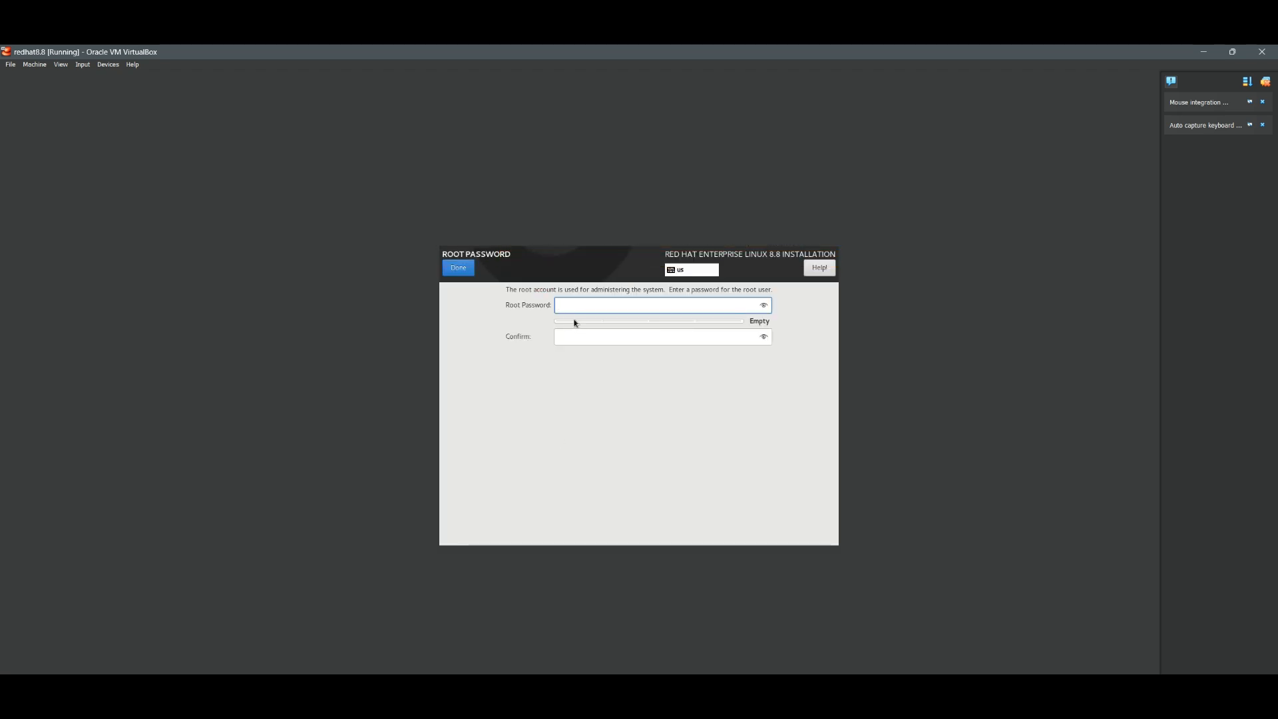
pyautogui.write('r••••••••')
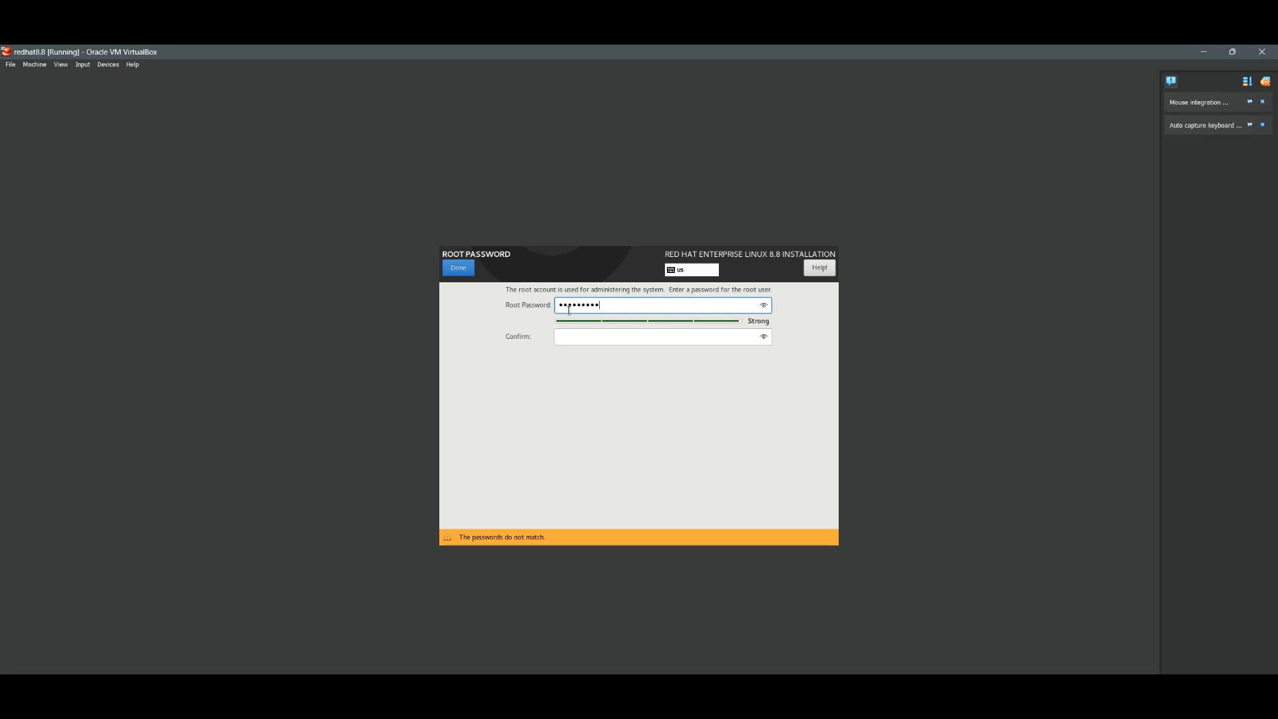
pyautogui.click(566, 333)
pyautogui.write('•')
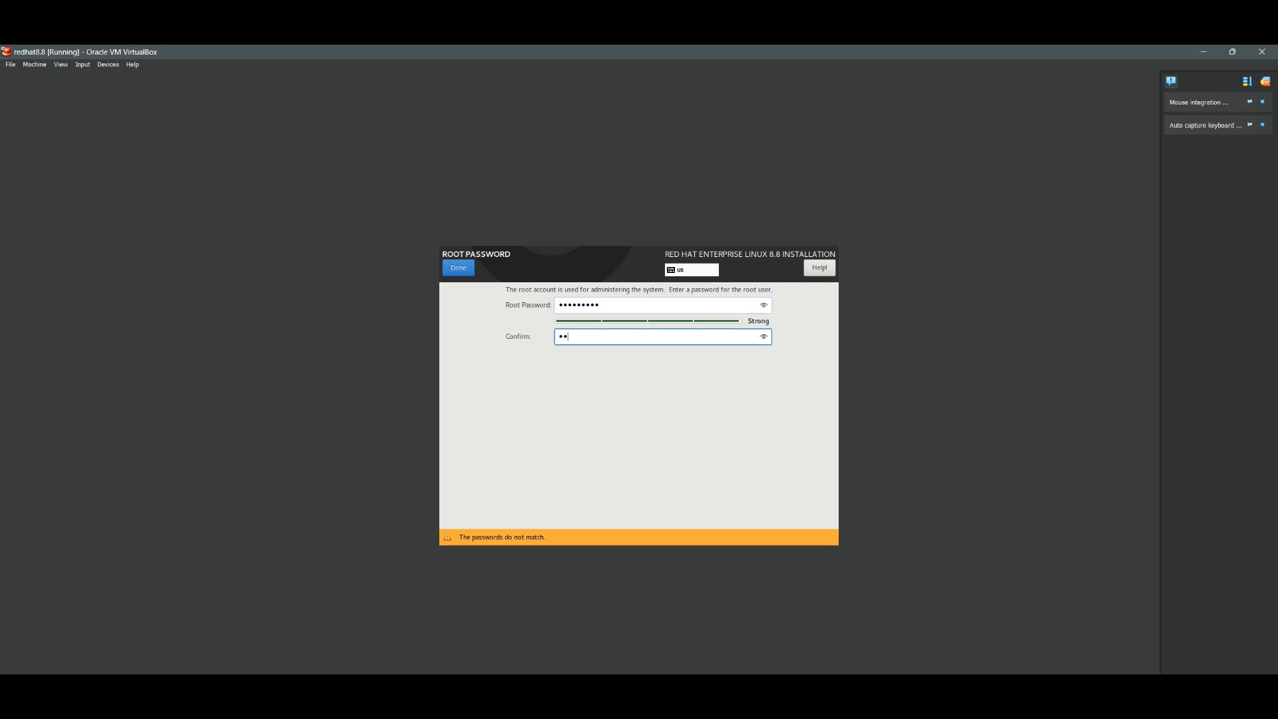
pyautogui.write('••••••••')
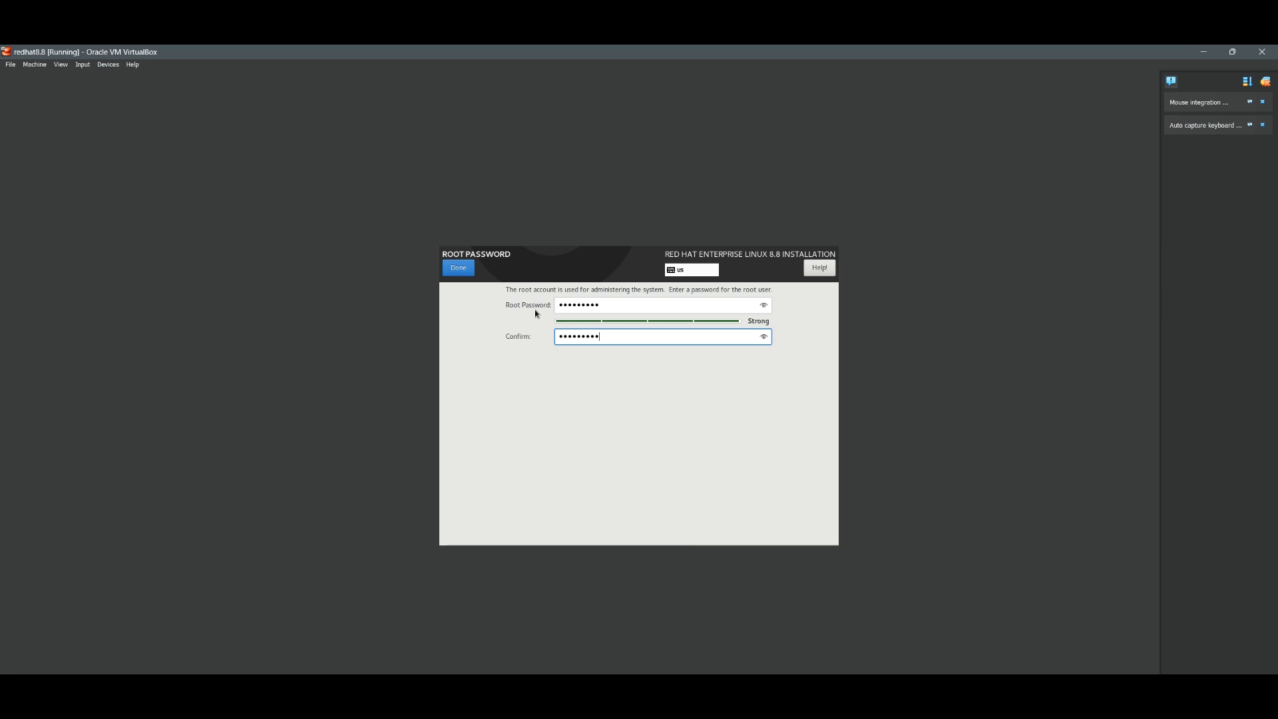
pyautogui.click(463, 272)
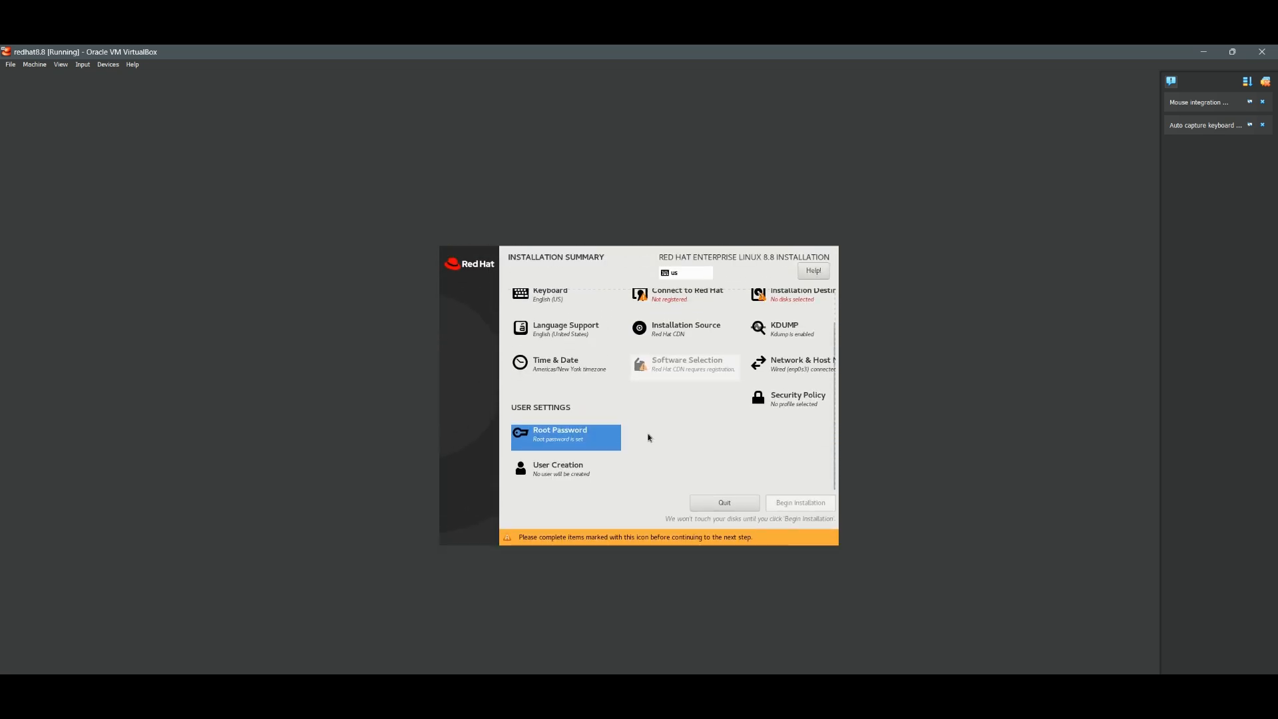
# Look at the user creation, security policy and KDUMP settings pages without changing them, returning to the installation summary each time
pyautogui.click(539, 474)
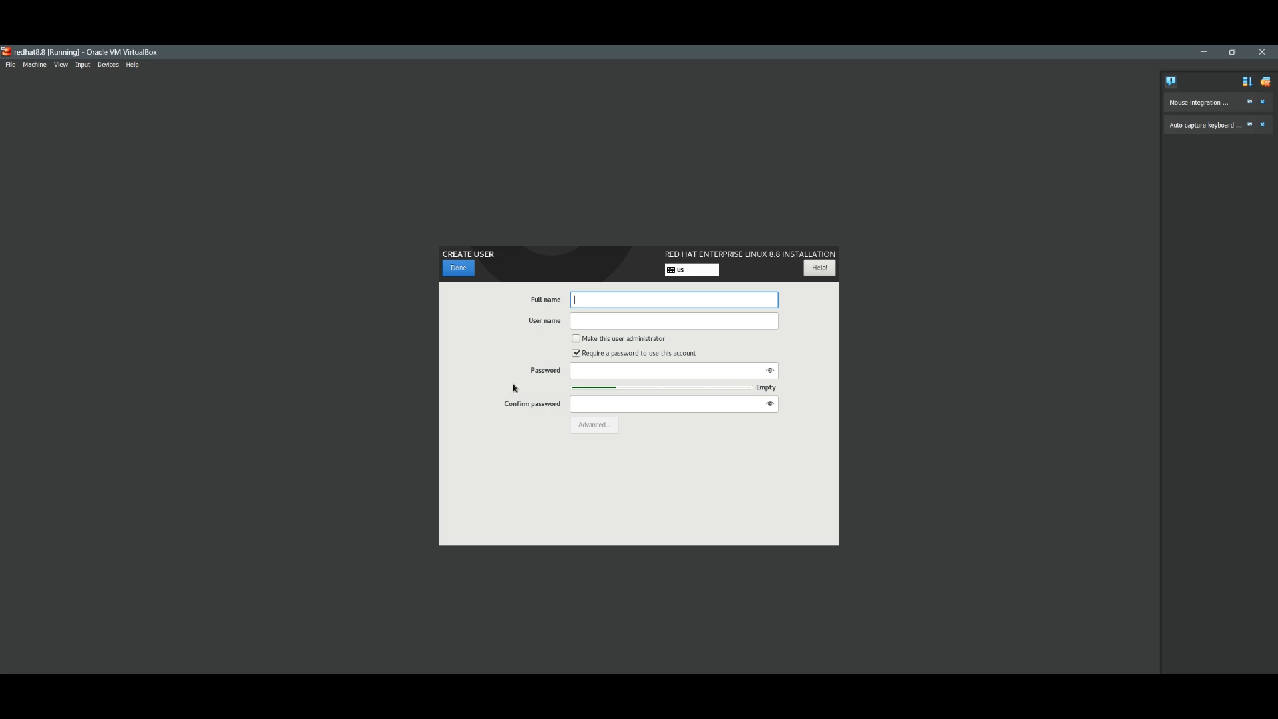
pyautogui.click(458, 270)
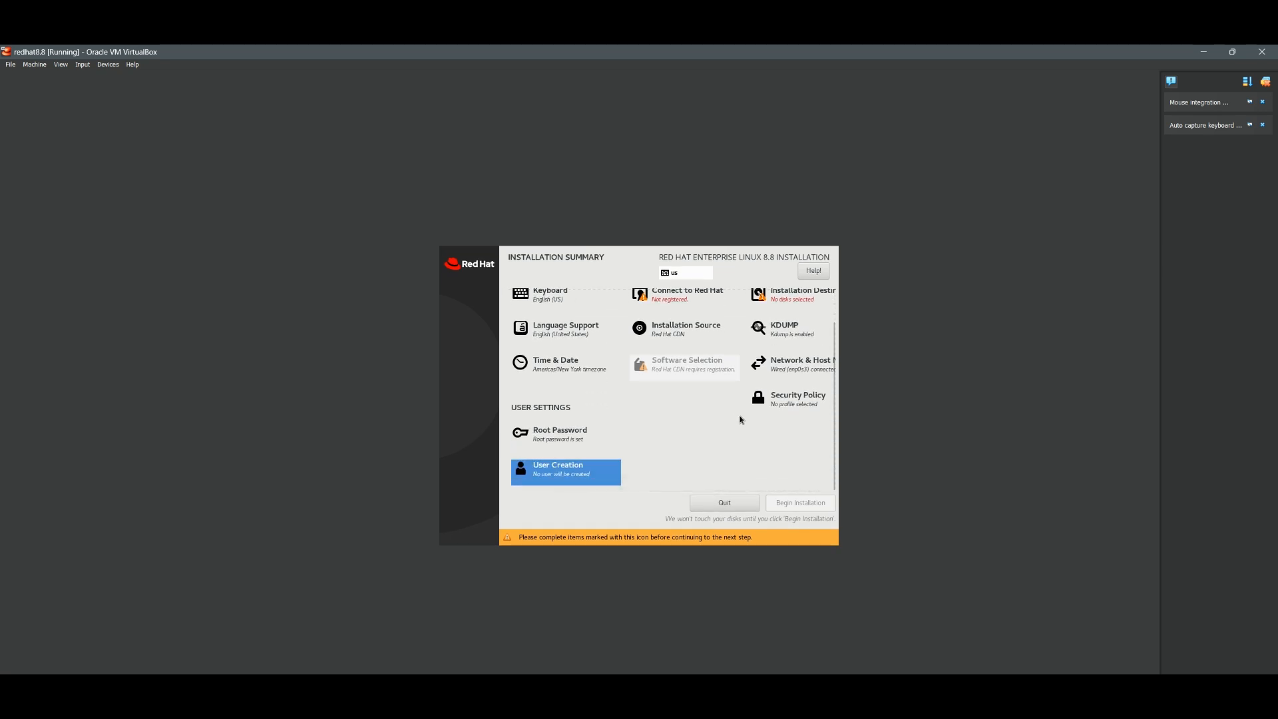
pyautogui.click(797, 401)
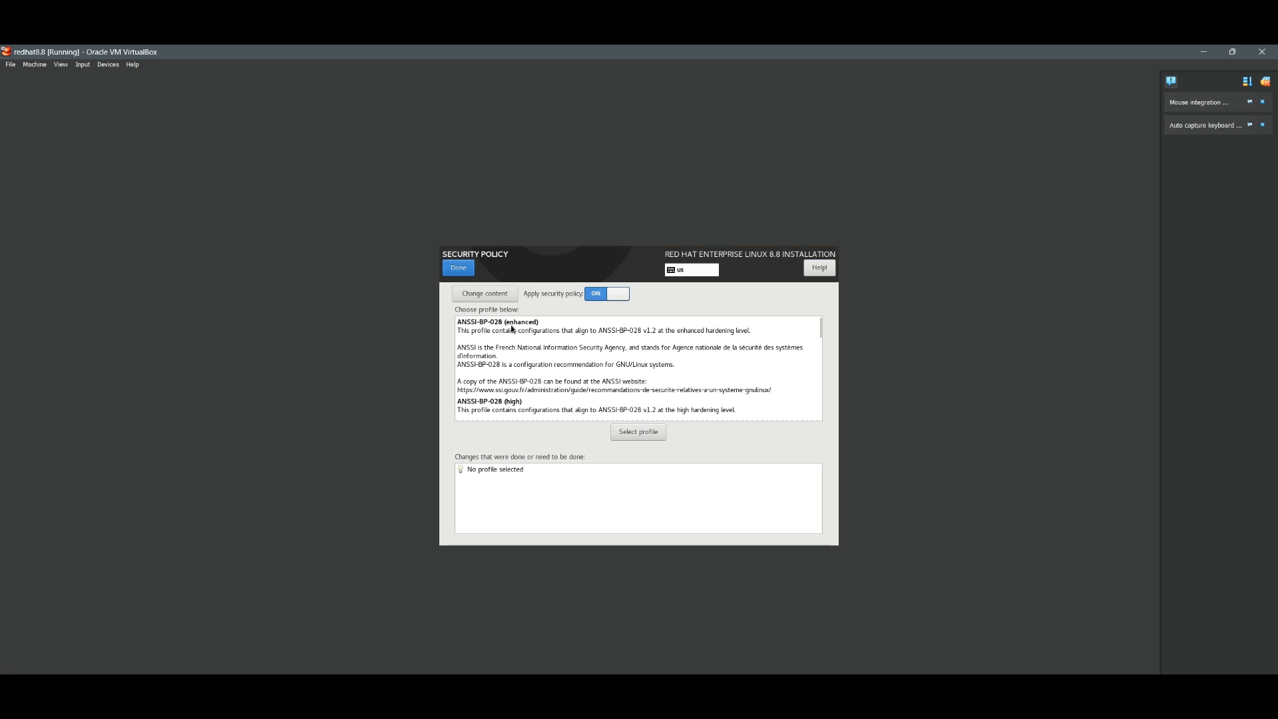
pyautogui.click(458, 268)
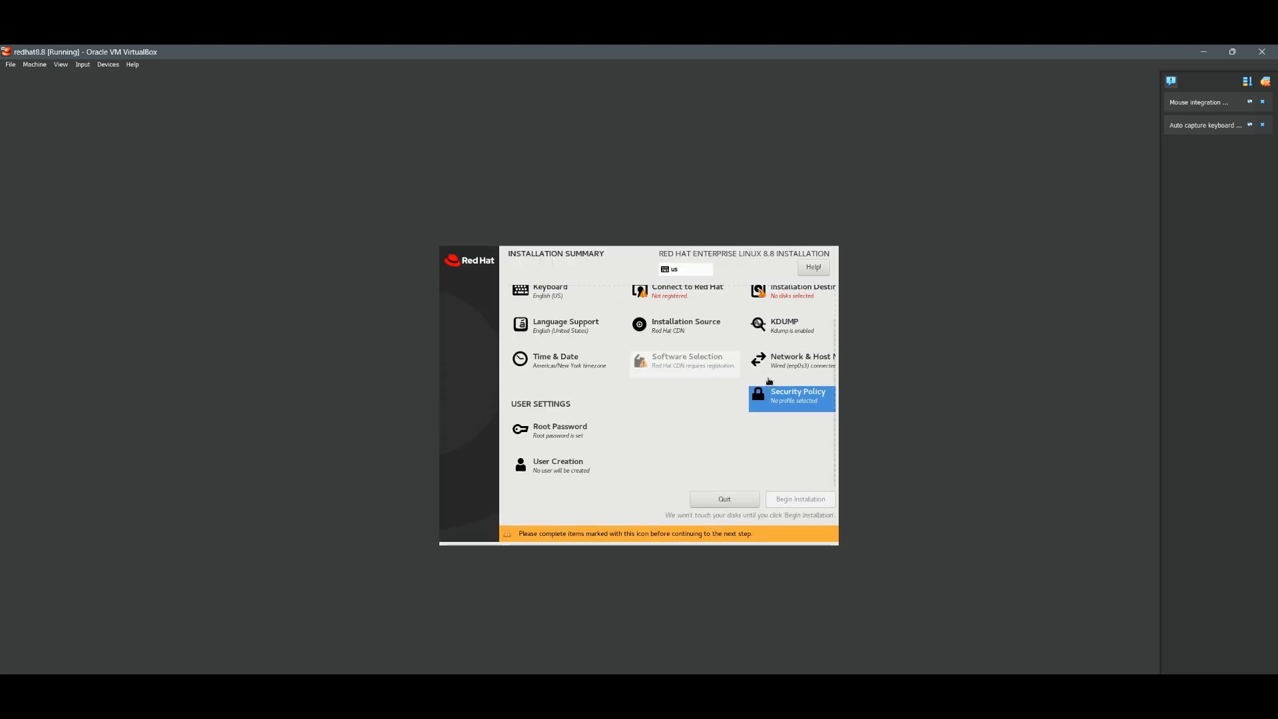
pyautogui.click(789, 339)
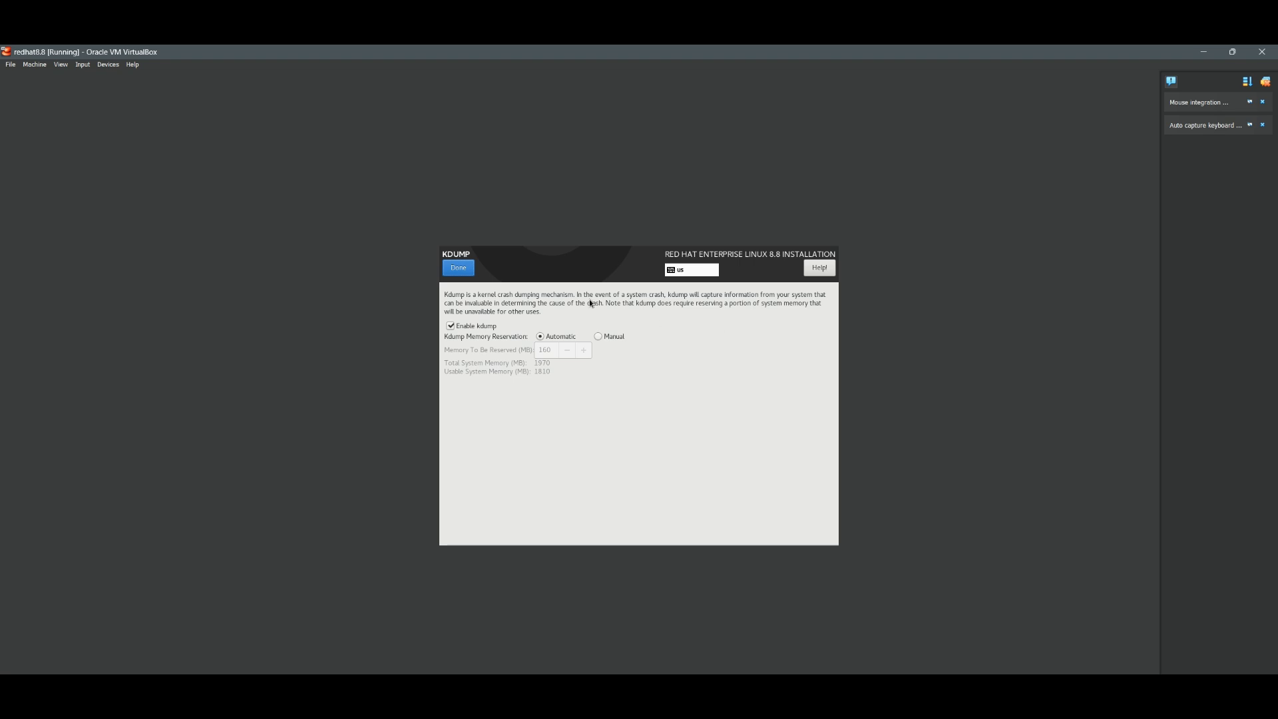
pyautogui.click(459, 269)
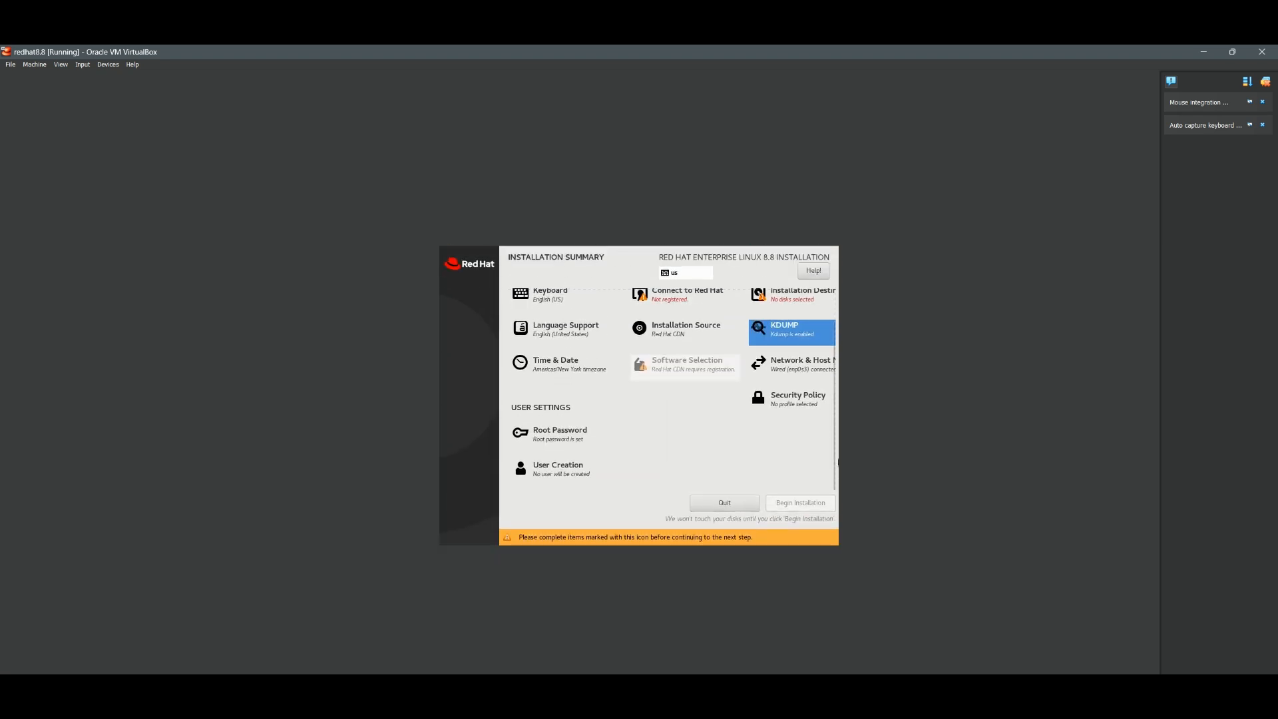
# Review all localization, software, system and user settings in the installation summary for items that still need completing
pyautogui.scroll(2, 691, 428)
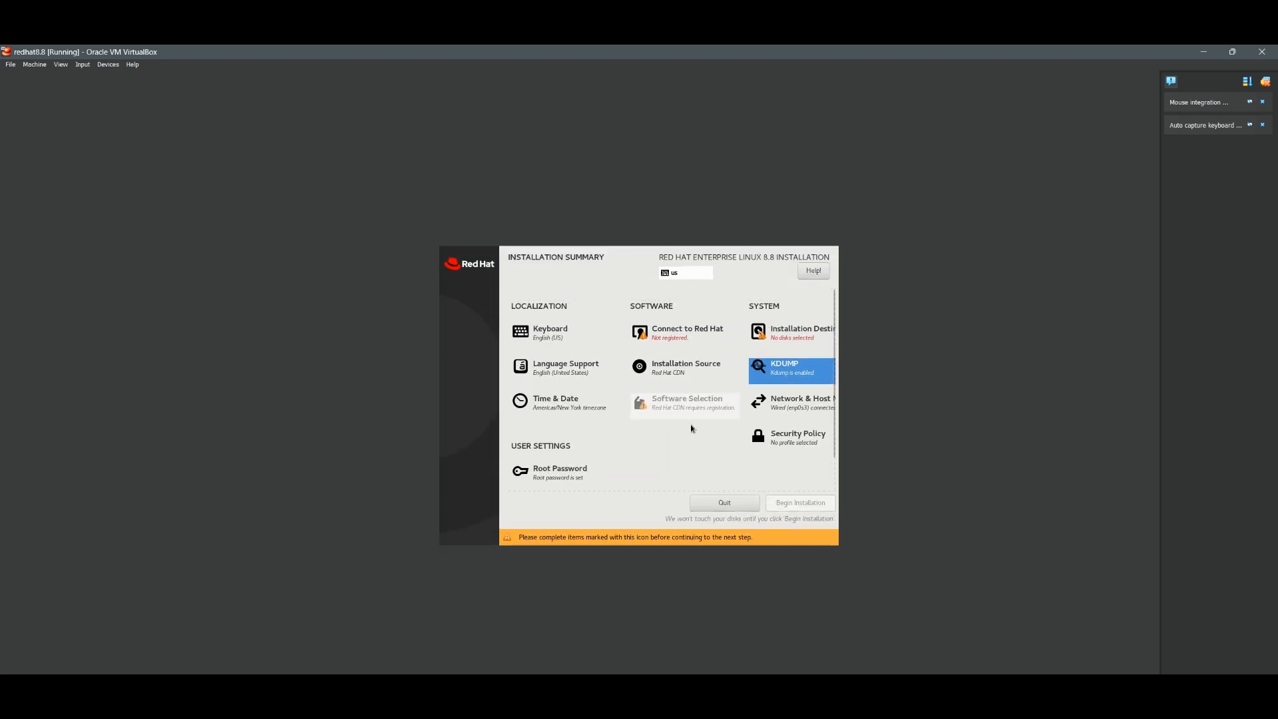
pyautogui.scroll(-1, 691, 428)
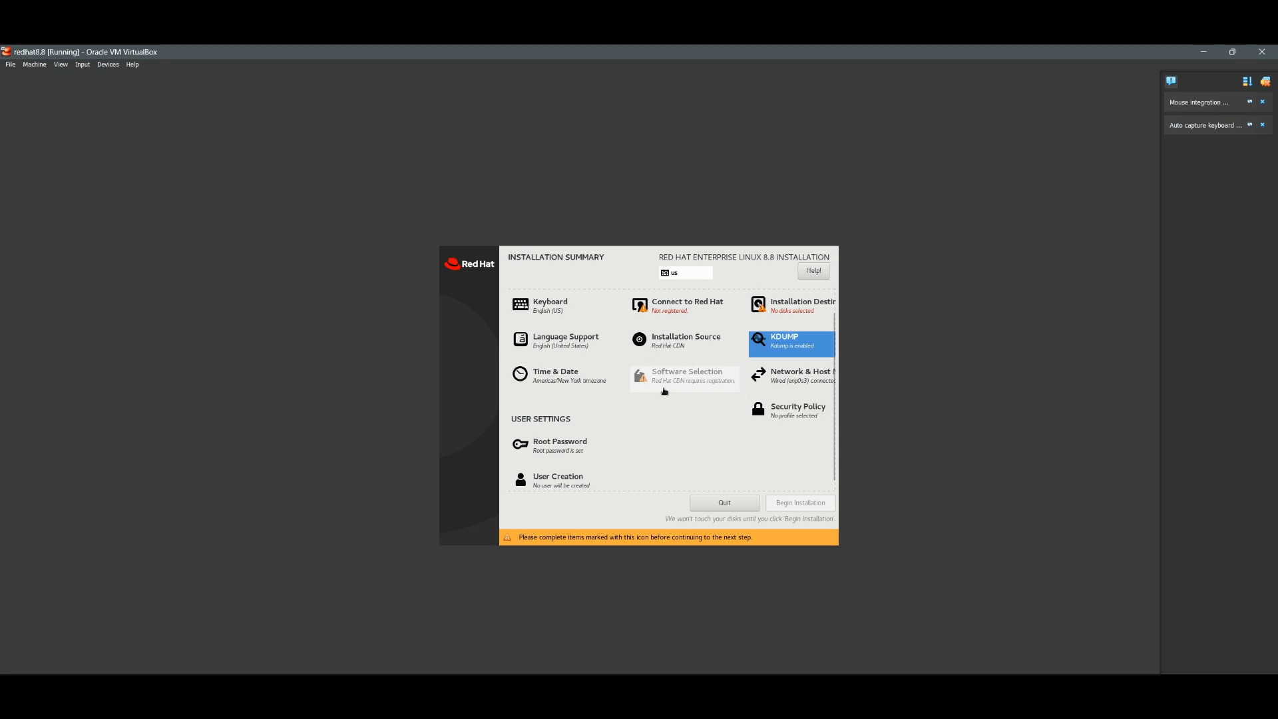
pyautogui.scroll(-1, 621, 430)
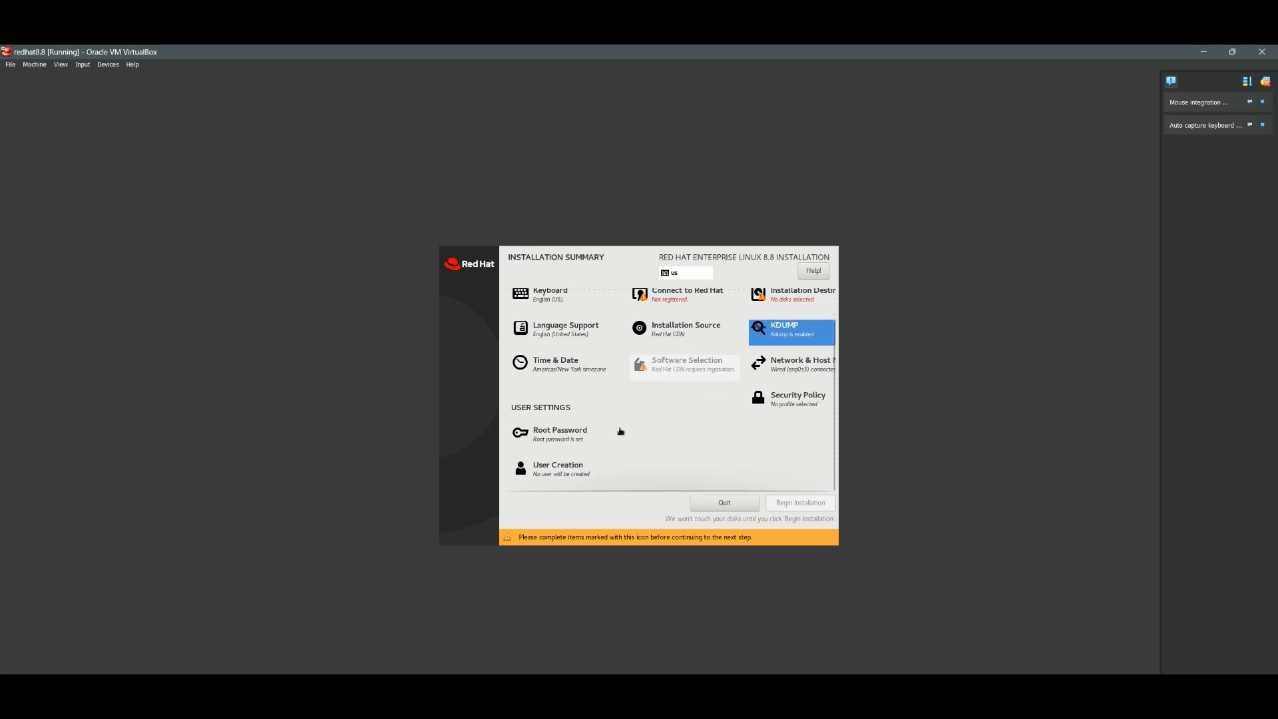
pyautogui.scroll(3, 655, 413)
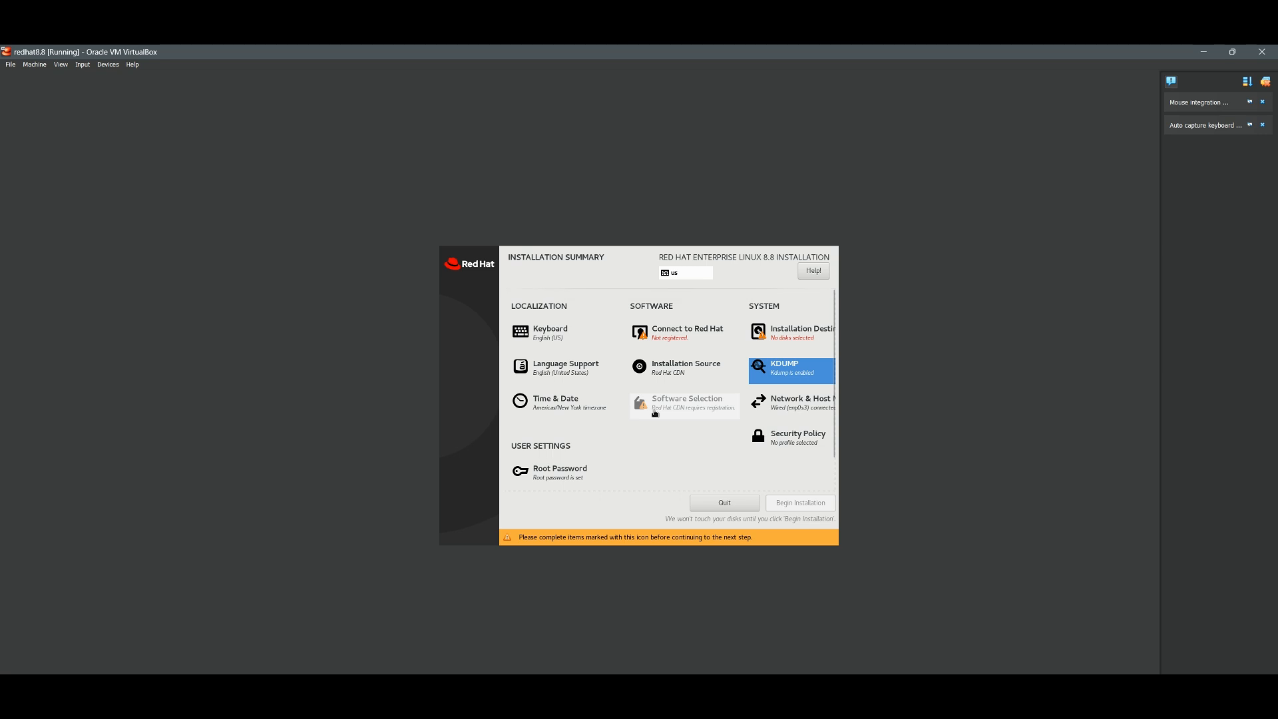
pyautogui.scroll(-3, 655, 413)
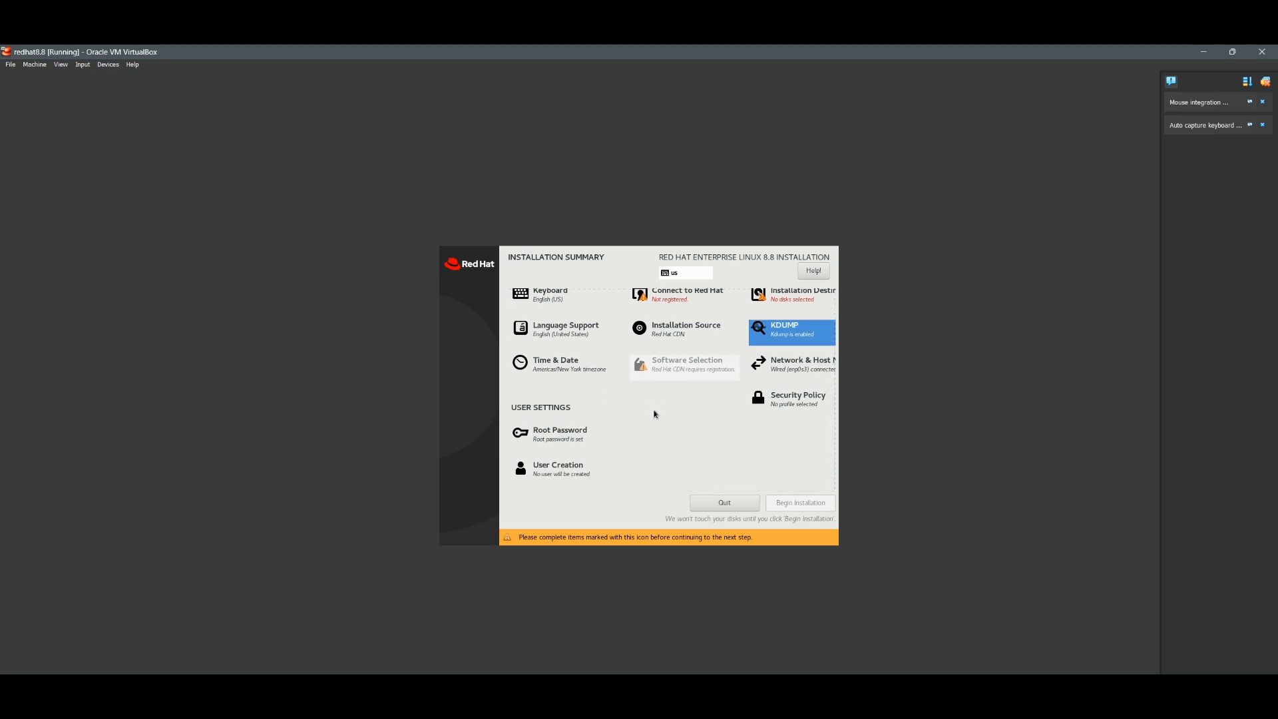
pyautogui.scroll(3, 655, 427)
pyautogui.scroll(-3, 655, 427)
pyautogui.scroll(1, 655, 427)
pyautogui.scroll(-1, 655, 427)
pyautogui.scroll(1, 655, 427)
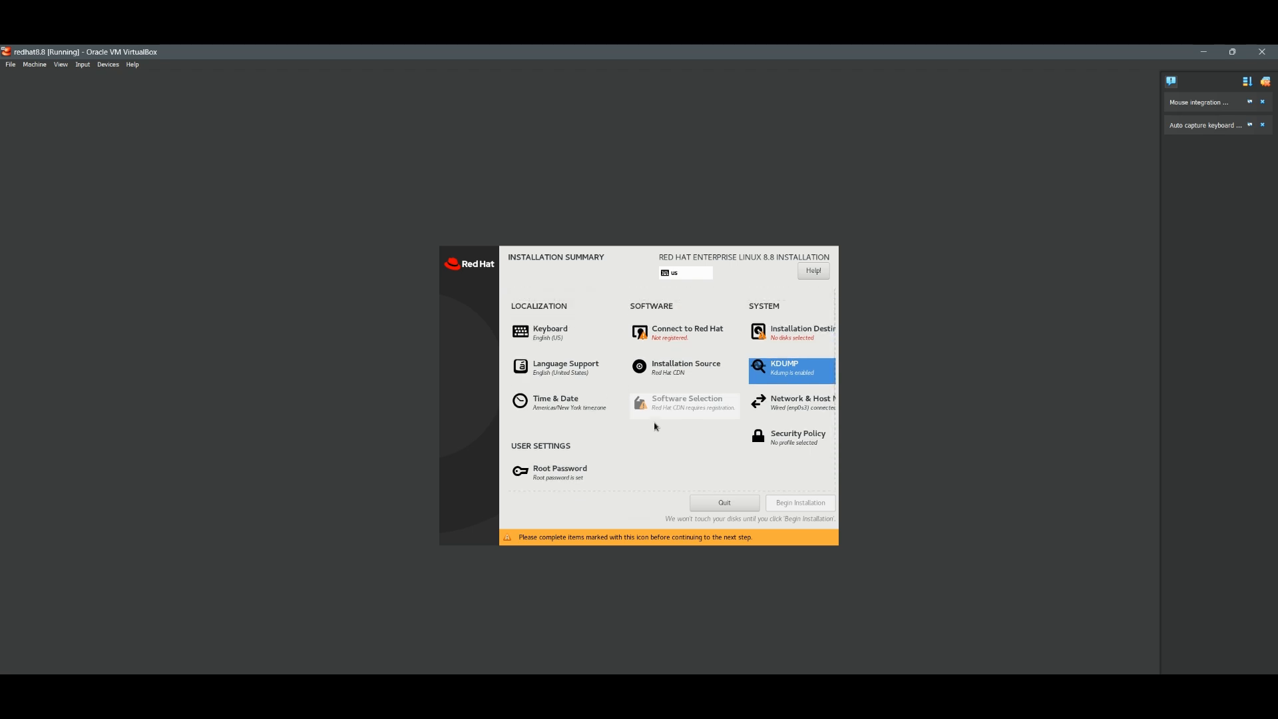
pyautogui.scroll(-1, 665, 446)
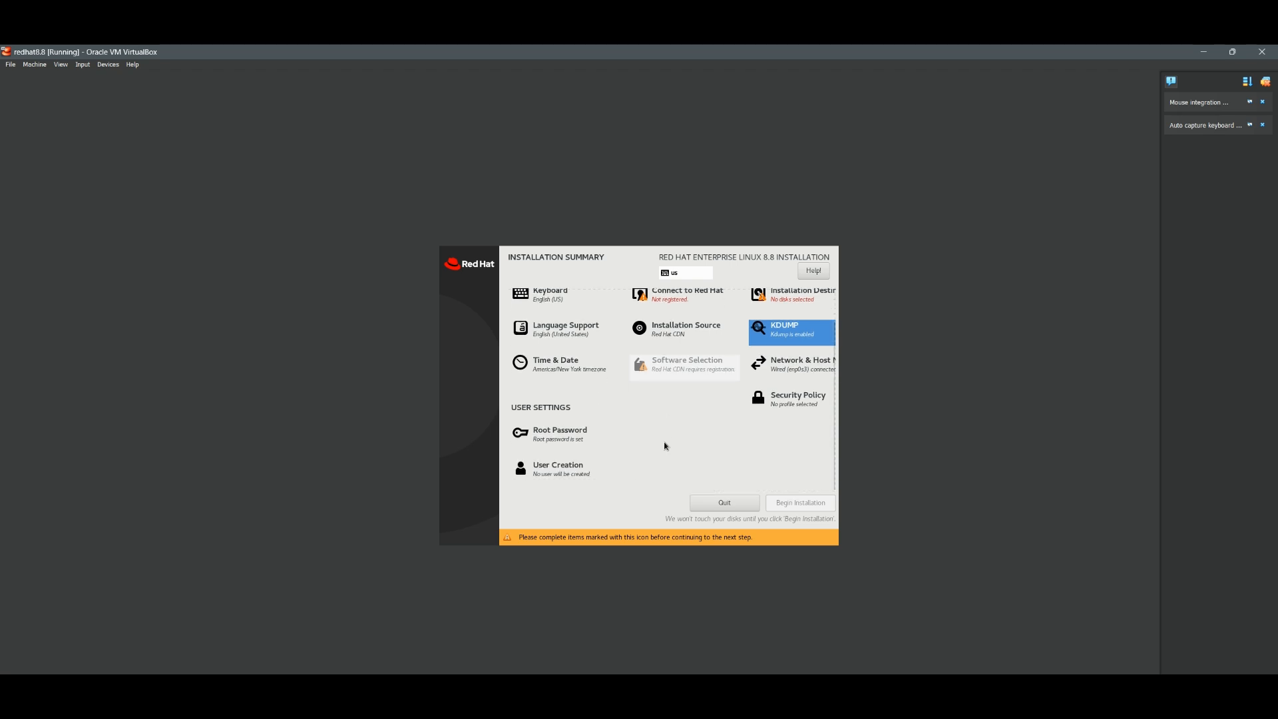
pyautogui.scroll(1, 664, 446)
pyautogui.scroll(-1, 664, 446)
pyautogui.scroll(1, 664, 446)
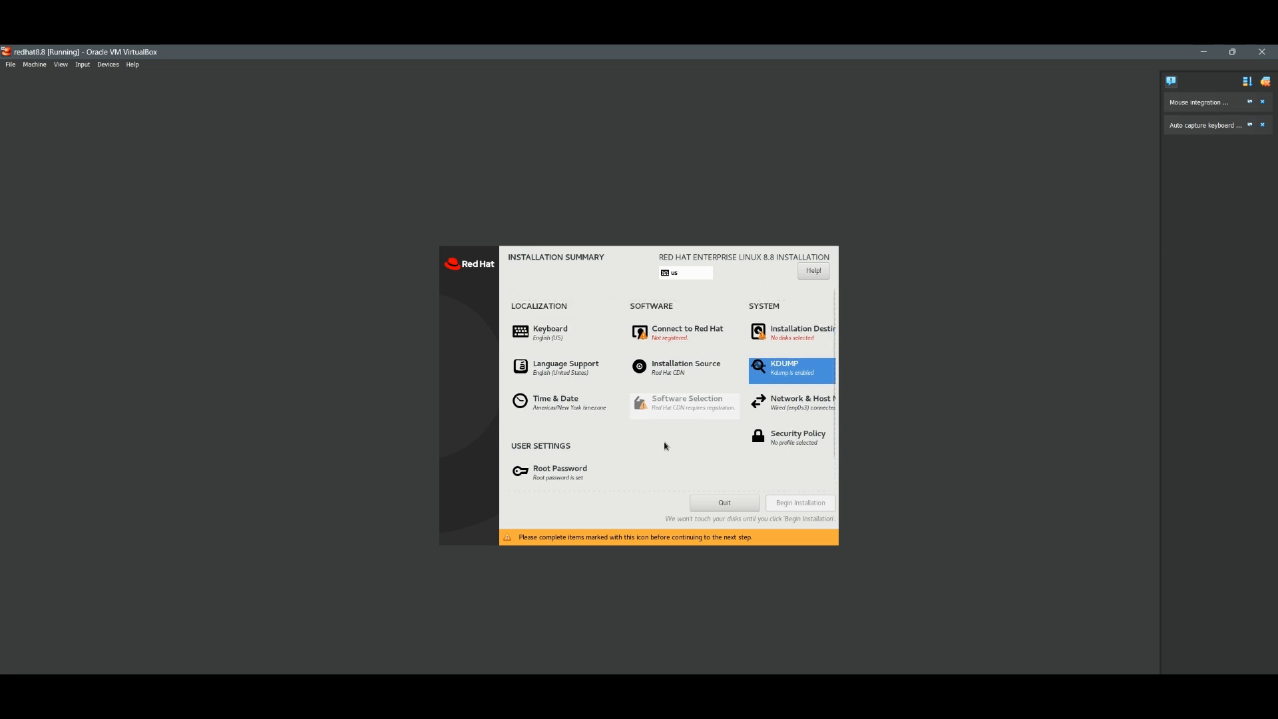
pyautogui.scroll(-1, 665, 446)
pyautogui.scroll(1, 665, 446)
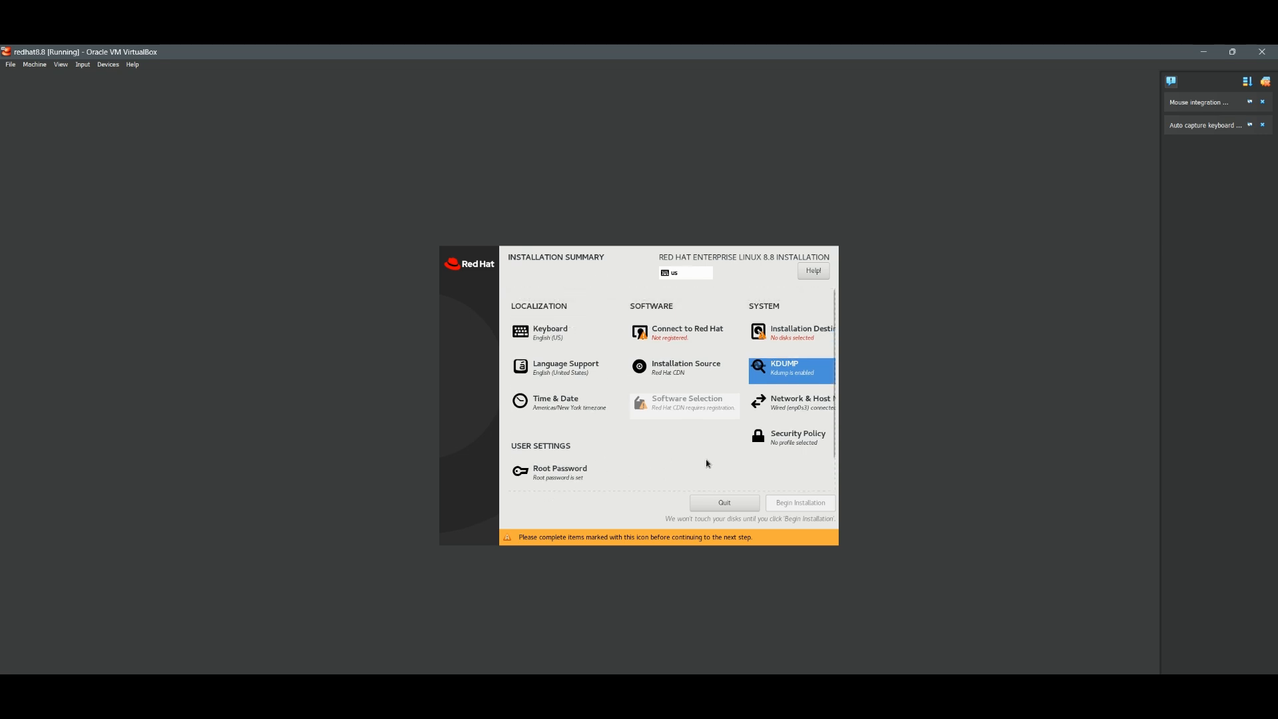